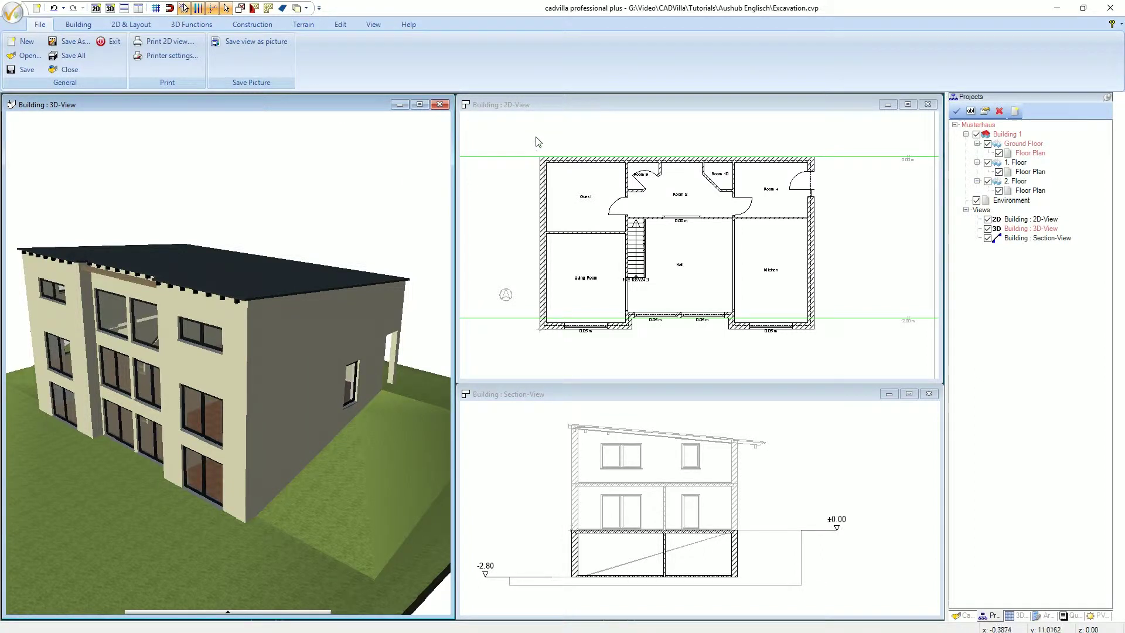
Examine the terrain height lines and elevation points in the 2D floor plan and compare them with the section and 3D views
left_click(566, 110)
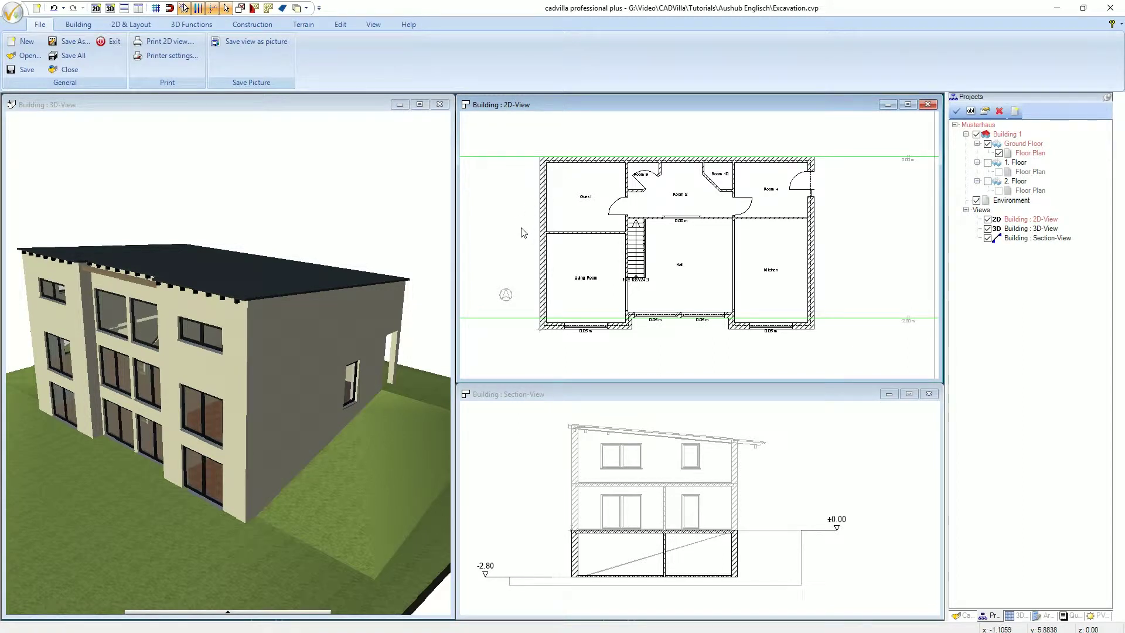
scroll(523, 232, "down", 1)
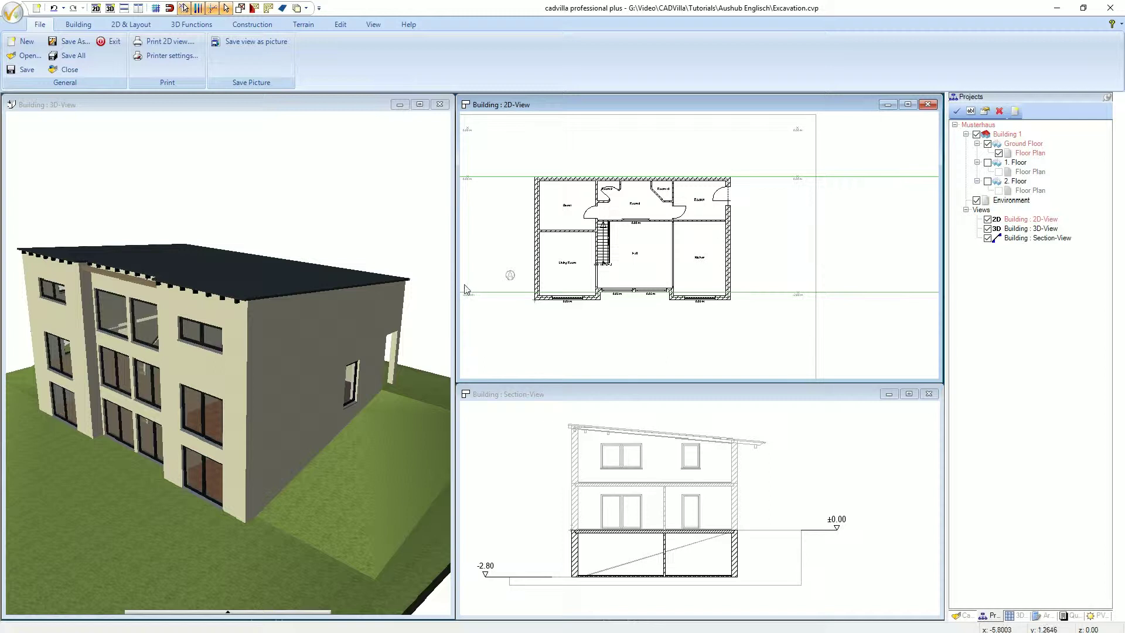
scroll(471, 199, "up", 5)
scroll(523, 181, "up", 1)
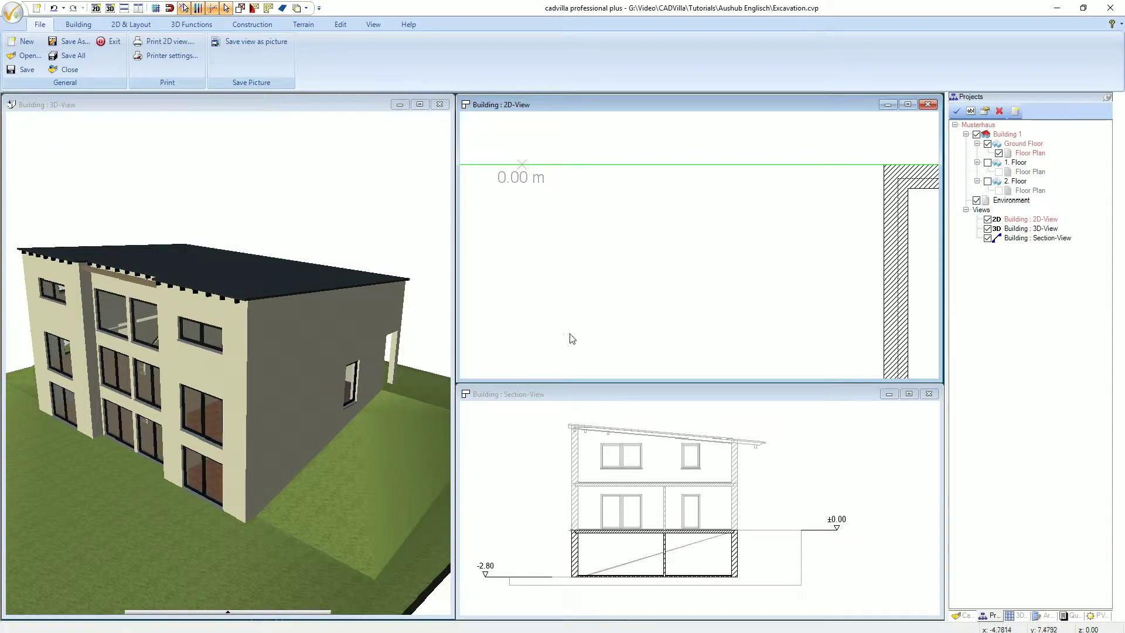
left_click(574, 390)
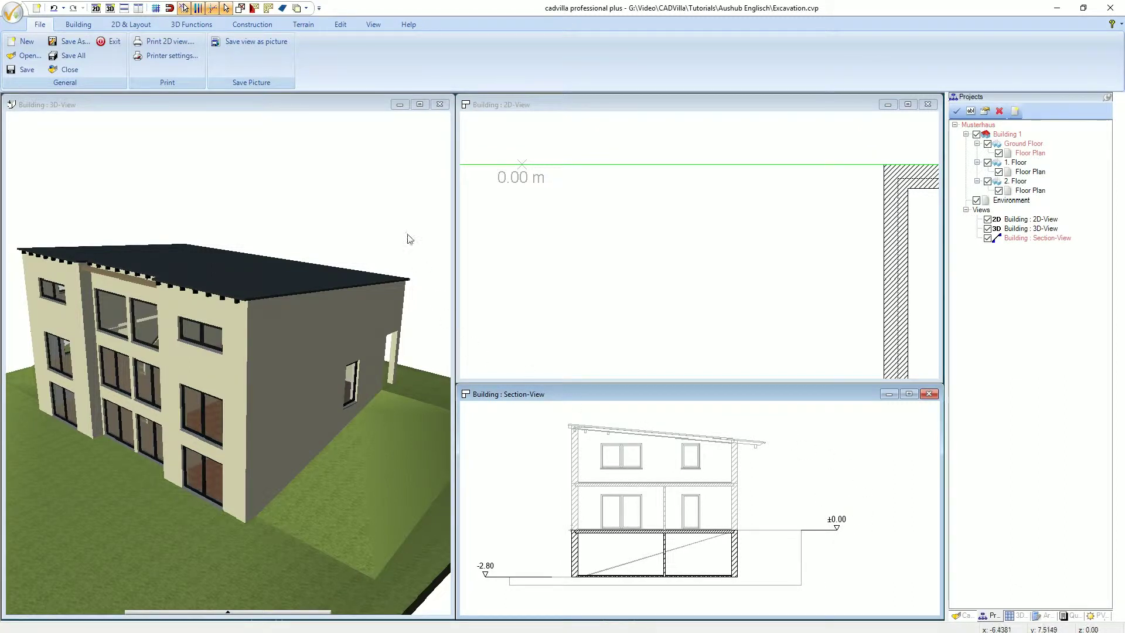
left_click(342, 108)
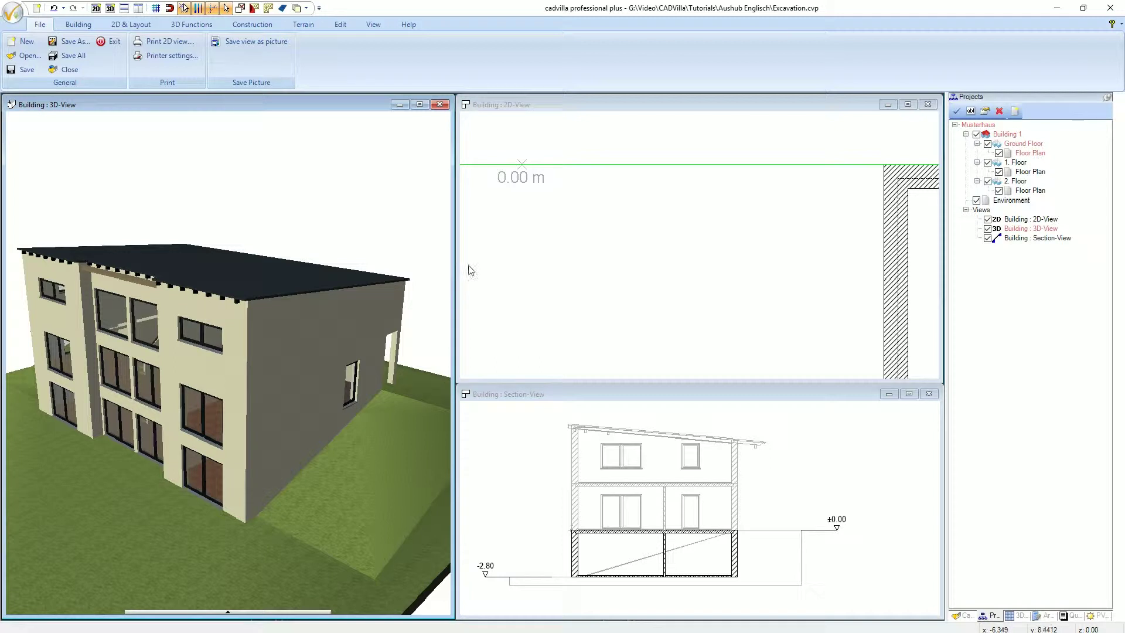
left_click(531, 124)
scroll(539, 214, "down", 4)
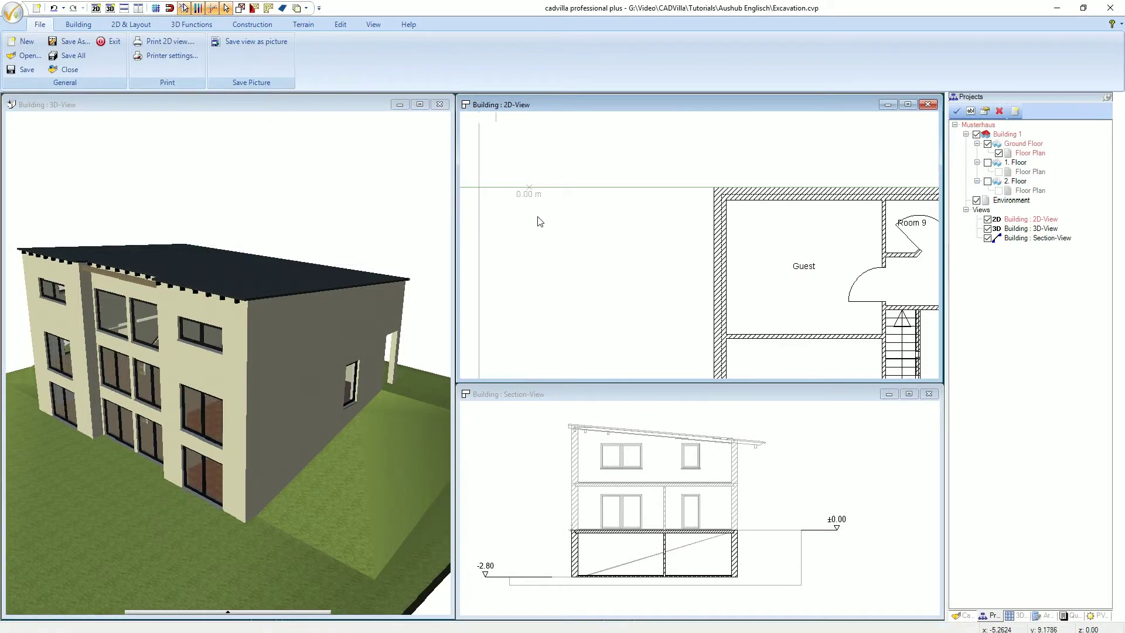
scroll(526, 324, "up", 4)
scroll(527, 319, "up", 1)
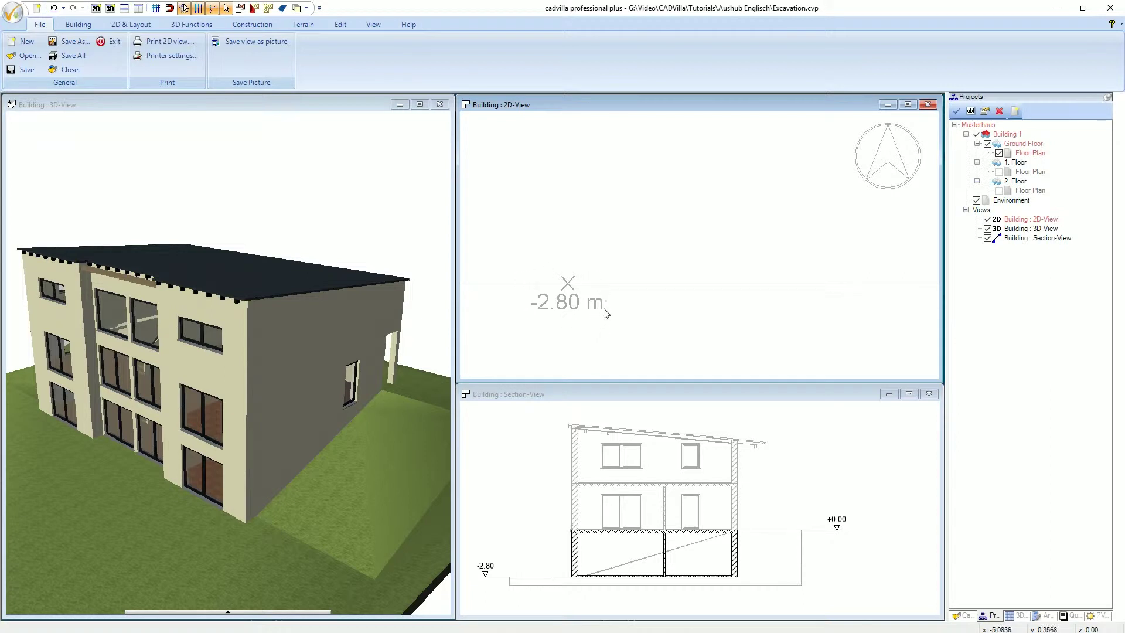
left_click(605, 396)
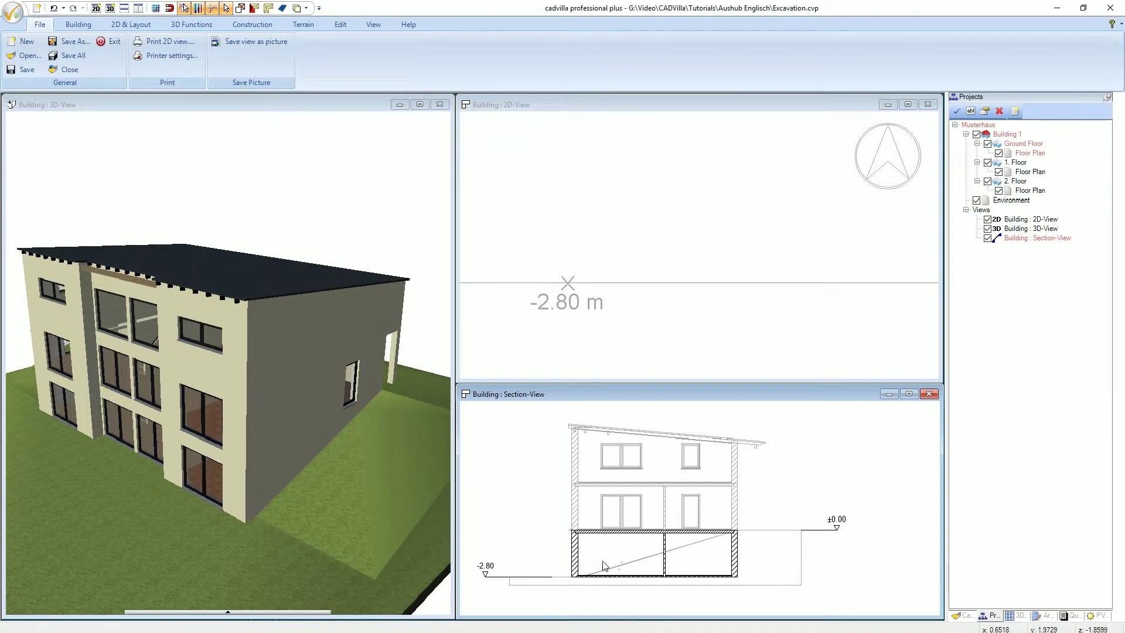
left_click(280, 122)
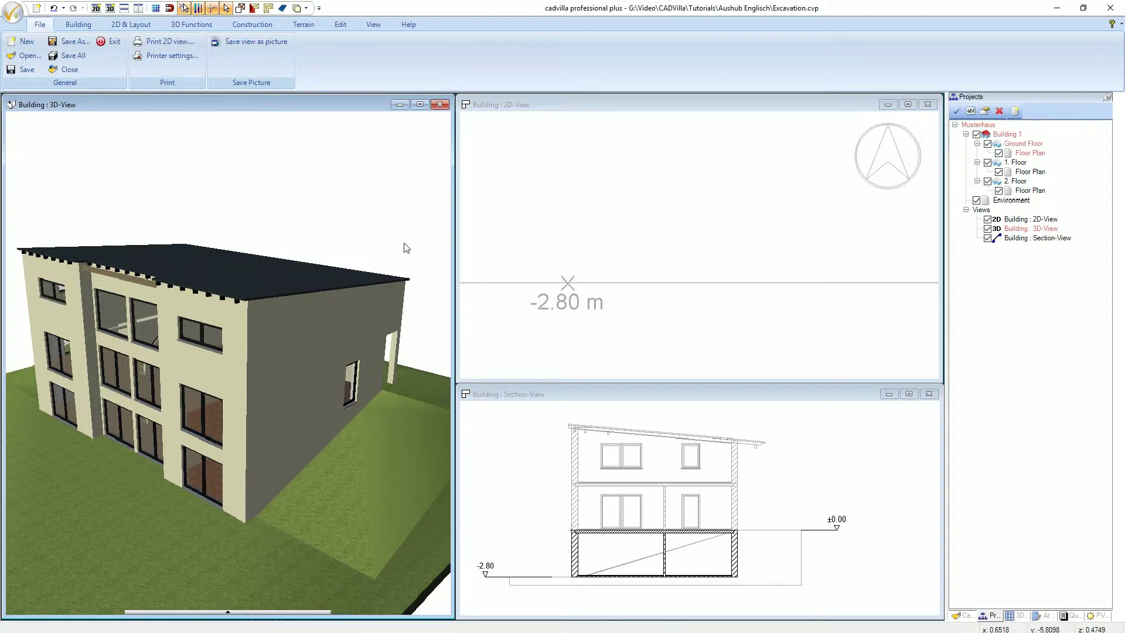
left_click(530, 106)
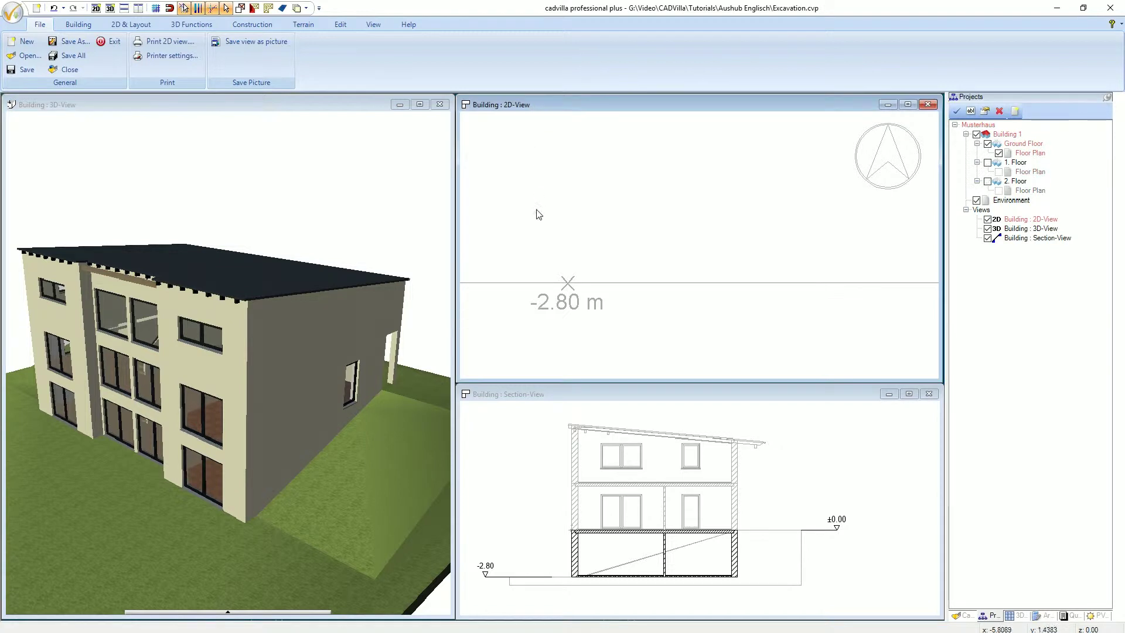
scroll(527, 242, "down", 5)
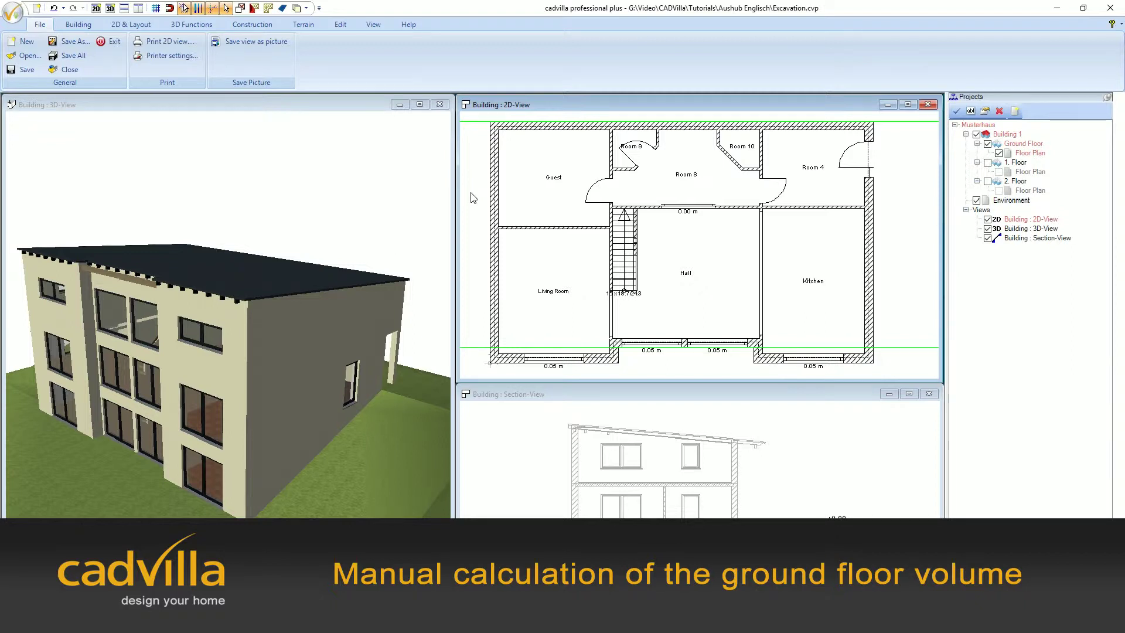
Trace the ground floor's outer wall contour, including the recess in front of the hall, with the Measure polygon with text tool
left_click(140, 27)
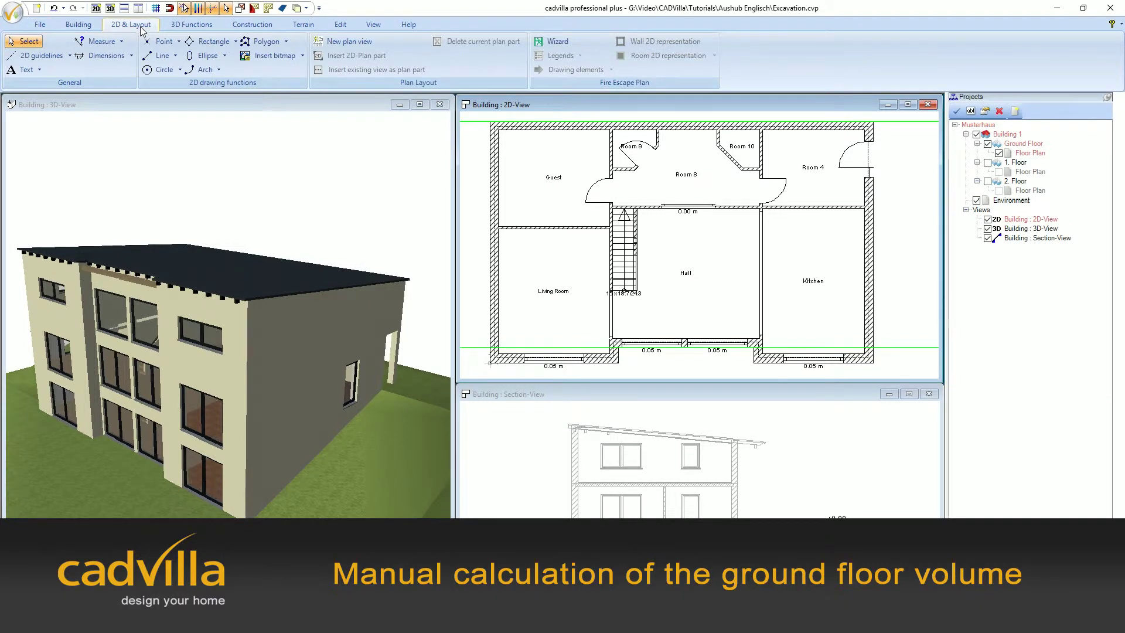
left_click(121, 42)
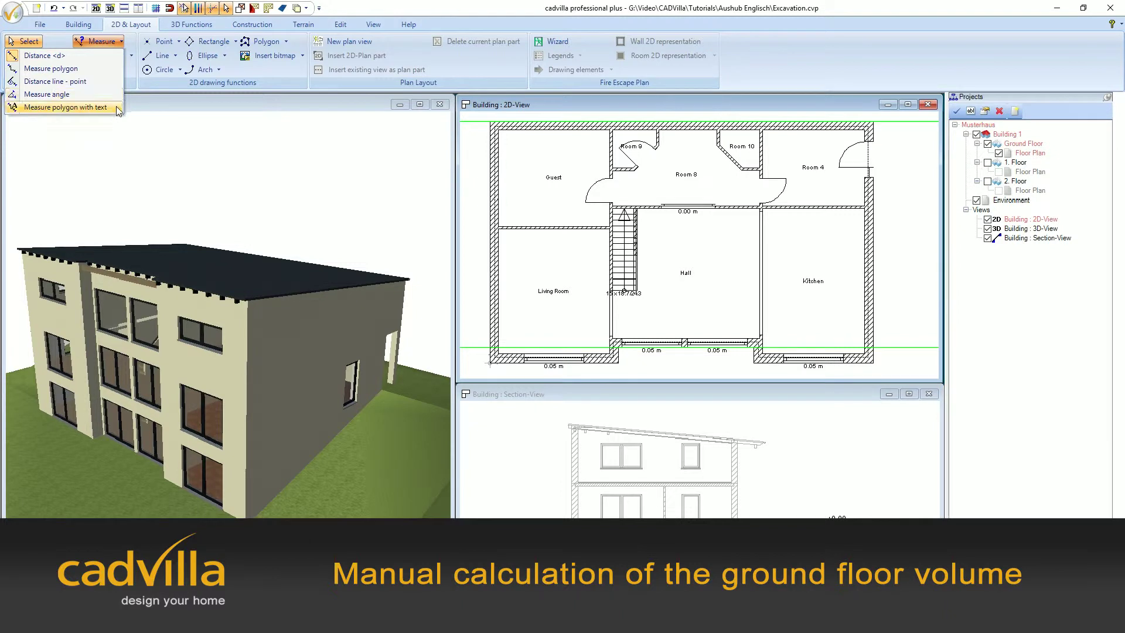
left_click(79, 108)
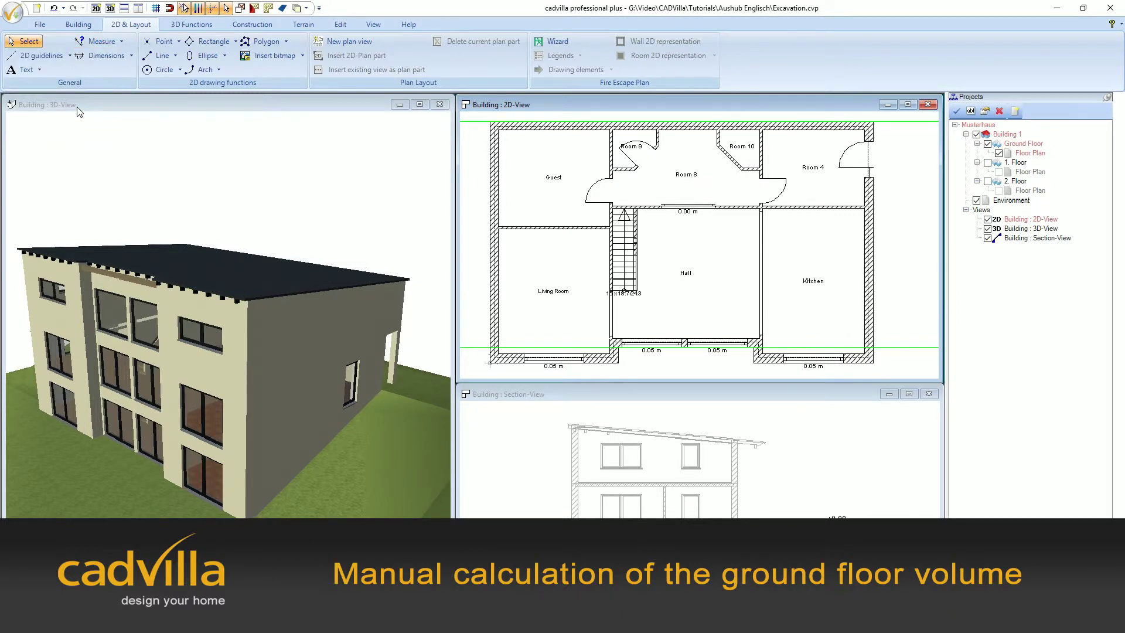
left_click(76, 107)
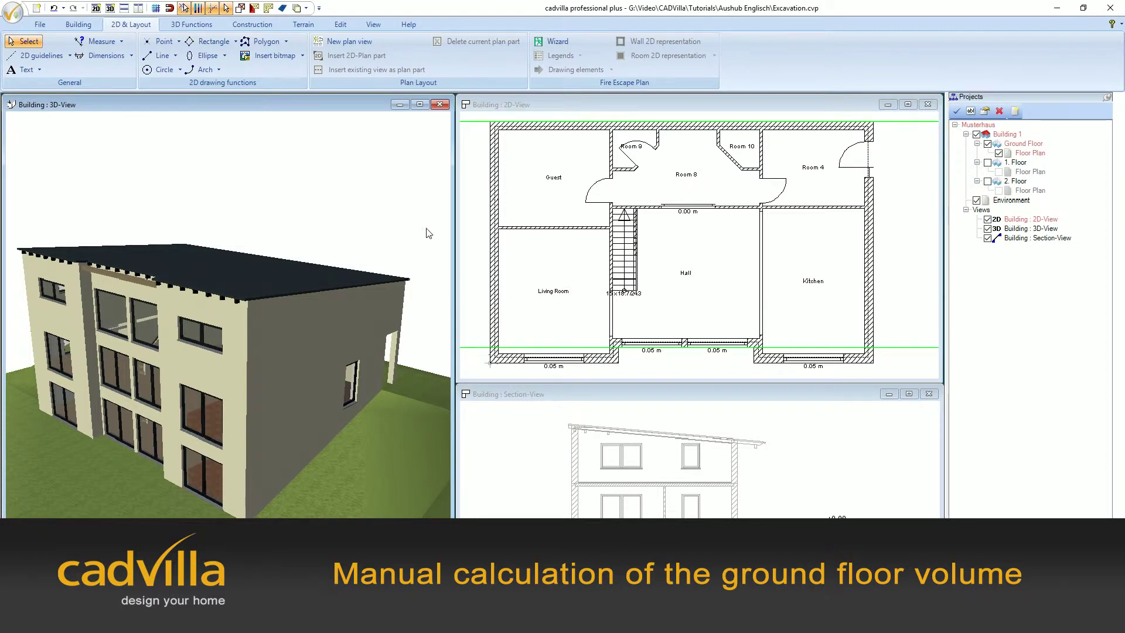
left_click(473, 234)
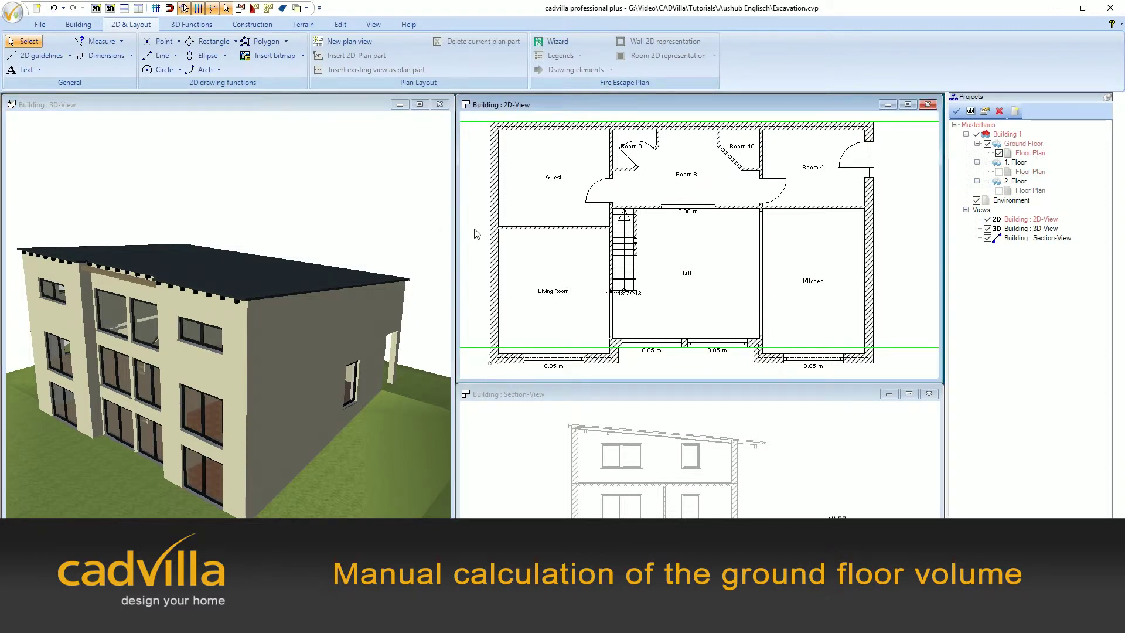
left_click(490, 357)
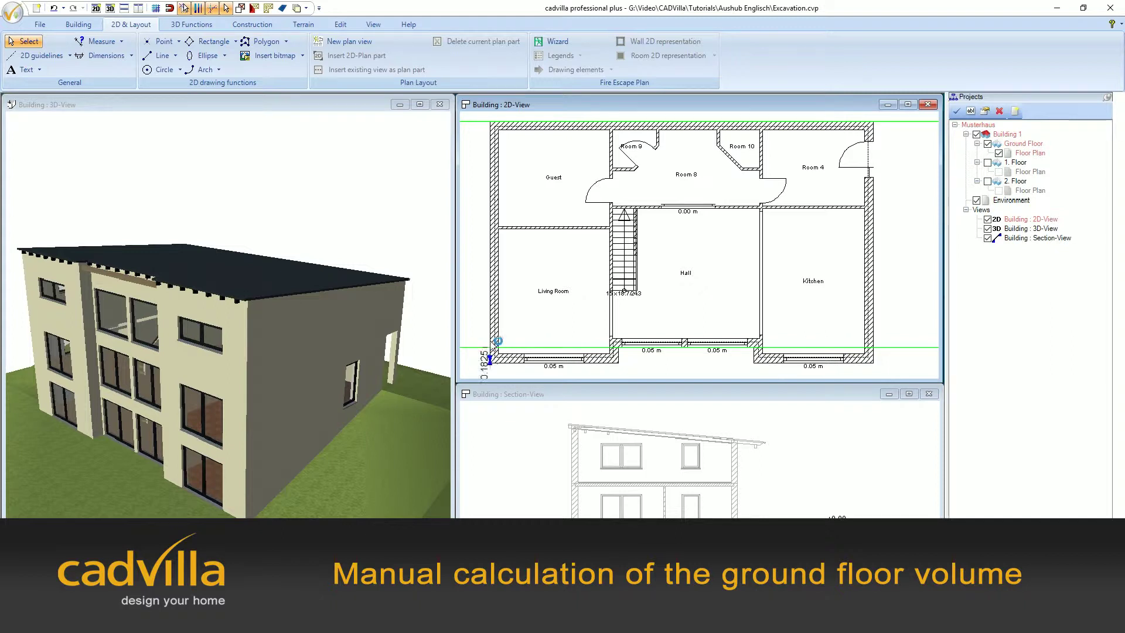
left_click(490, 124)
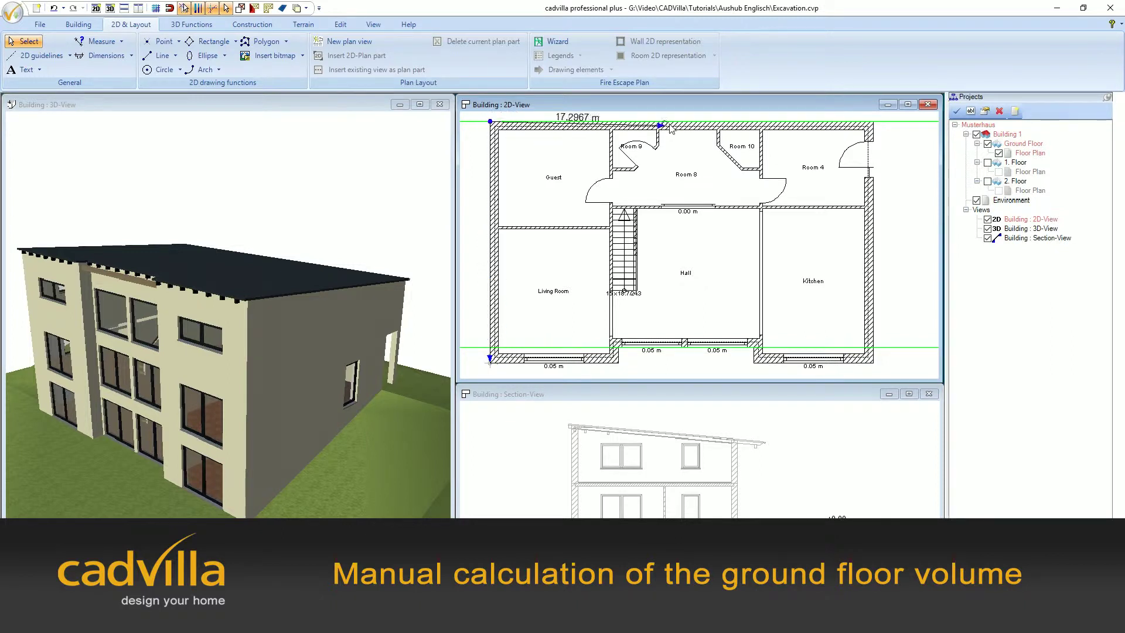
left_click(876, 125)
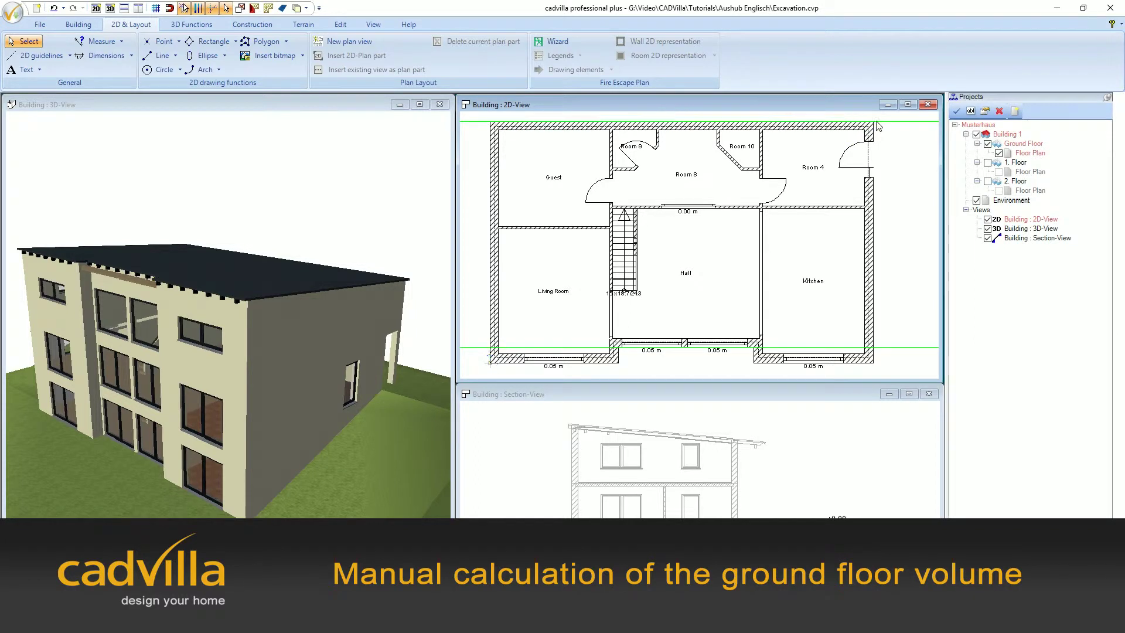
left_click(875, 366)
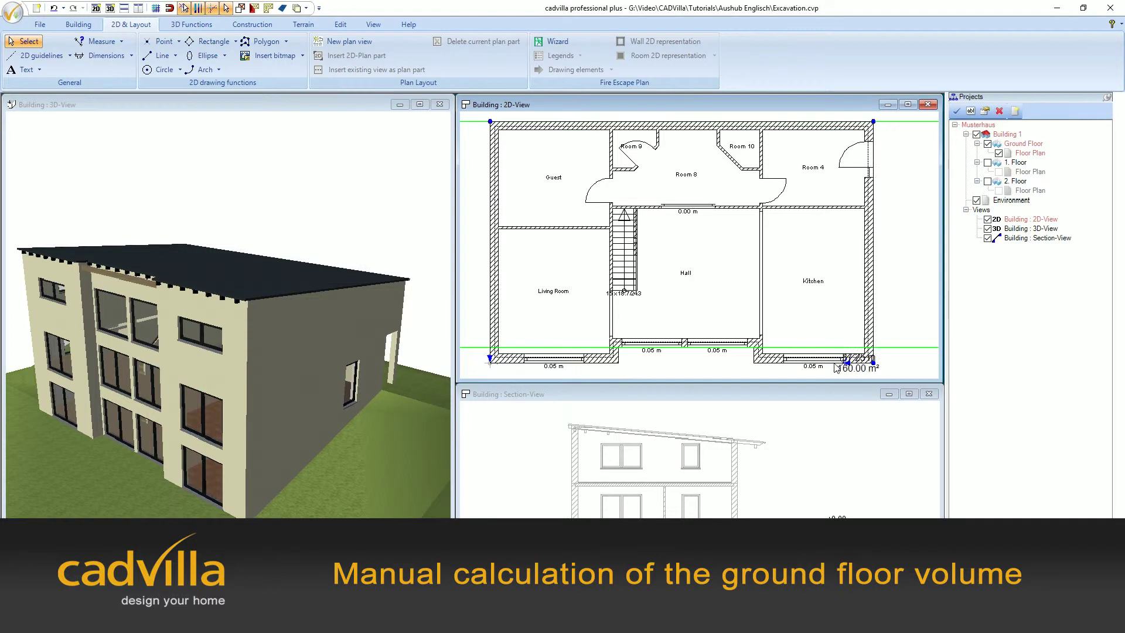
left_click(754, 363)
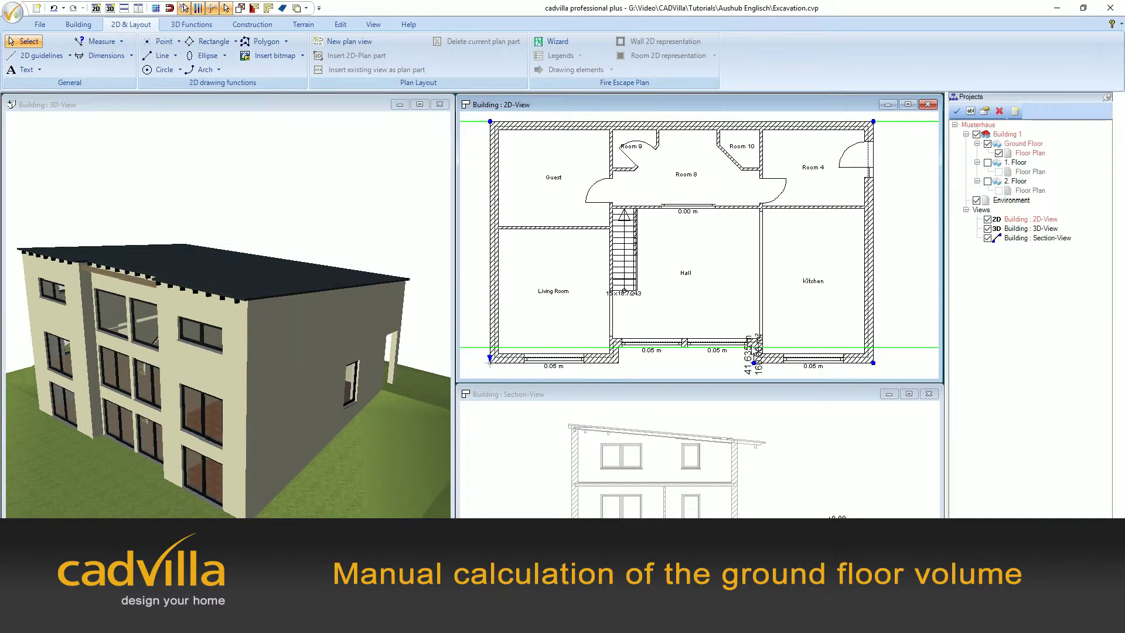
left_click(754, 348)
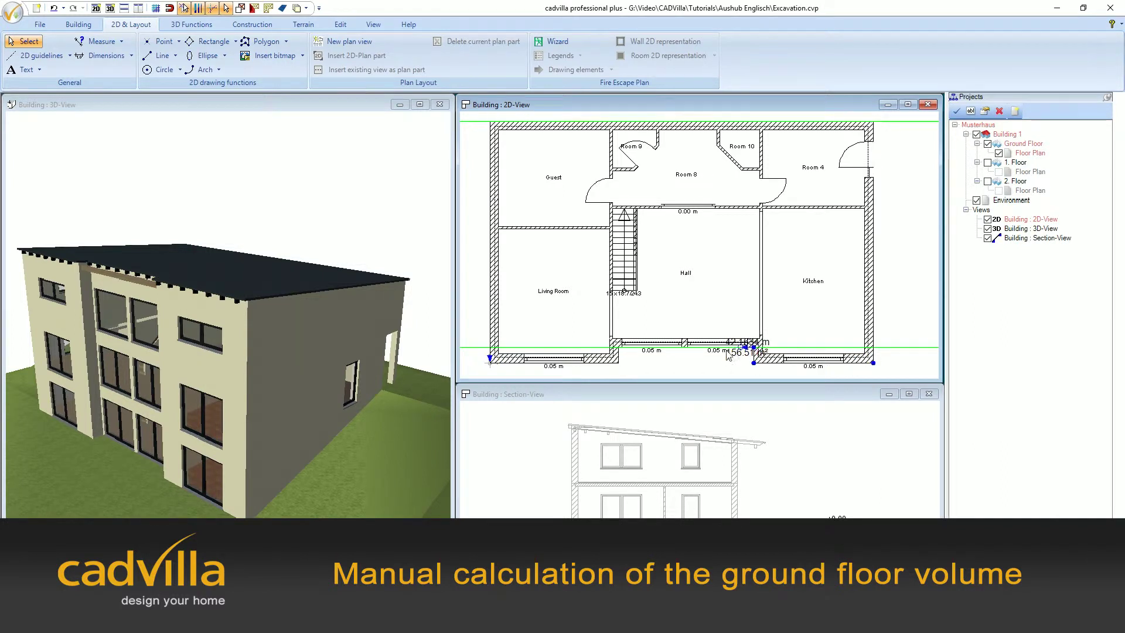
left_click(617, 348)
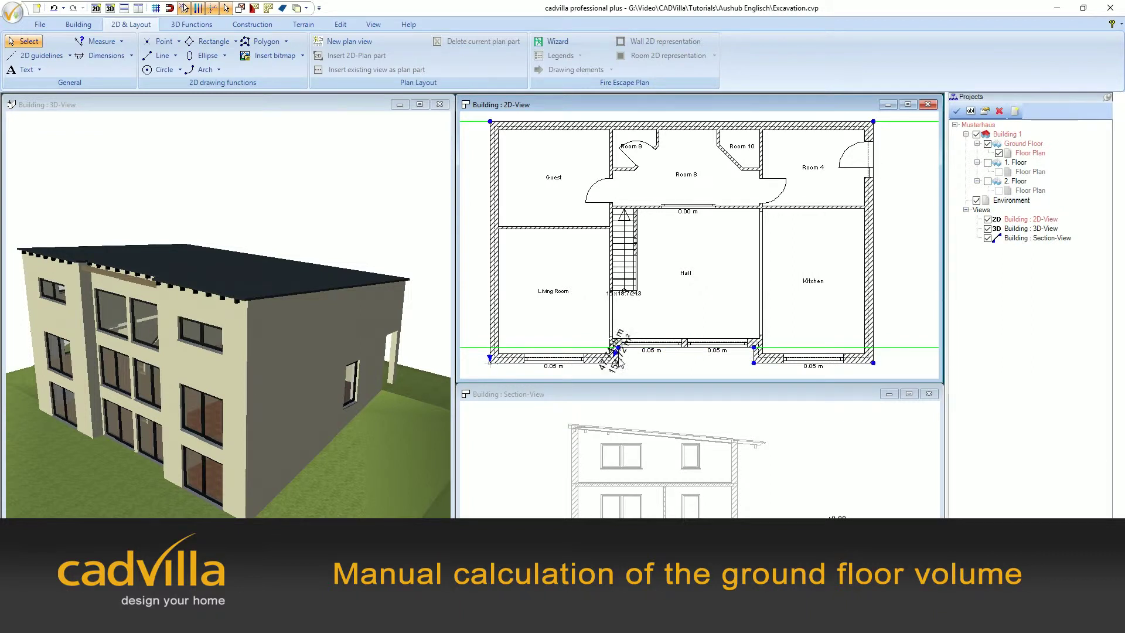
left_click(619, 363)
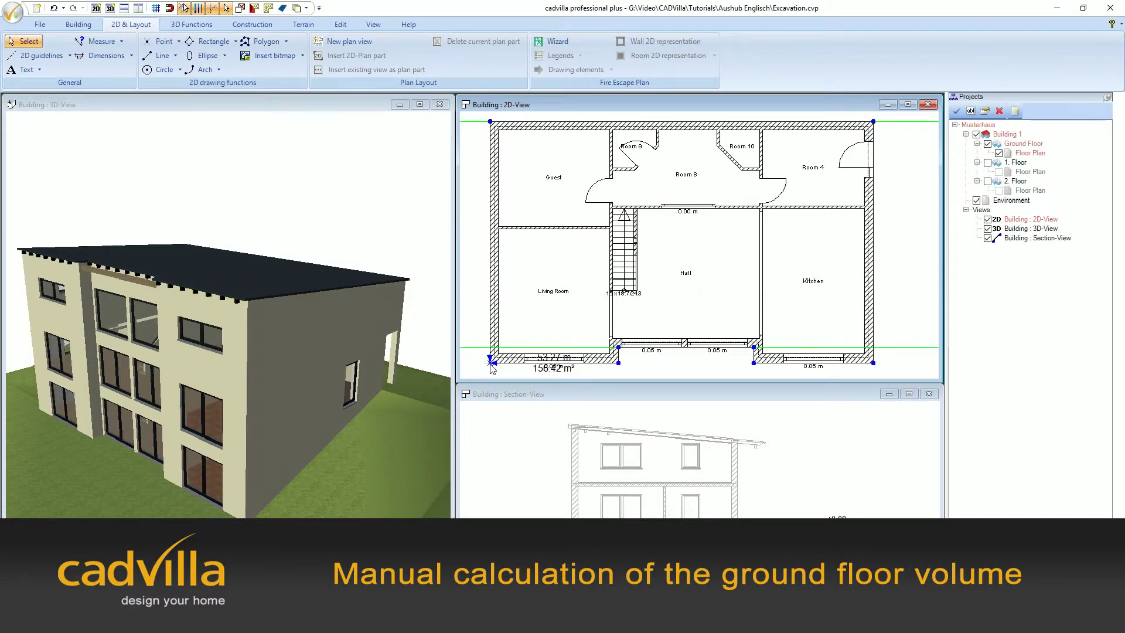
left_click(490, 363)
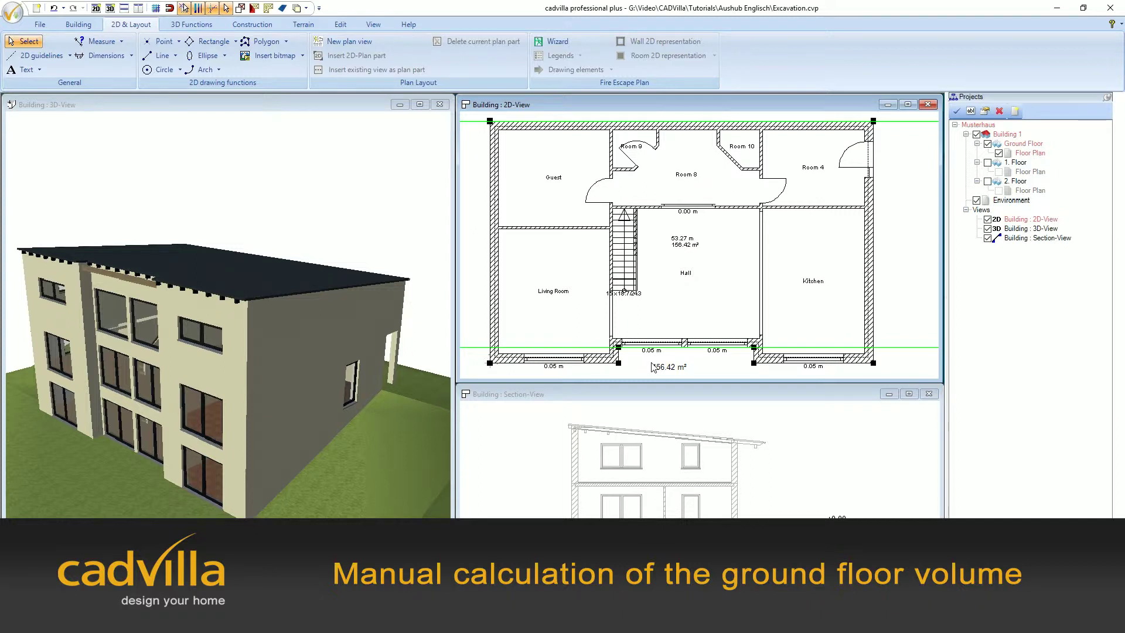
Place the measured area text in the empty space below the kitchen's outer wall and finish the measurement
scroll(656, 368, "down", 6)
scroll(685, 371, "up", 6)
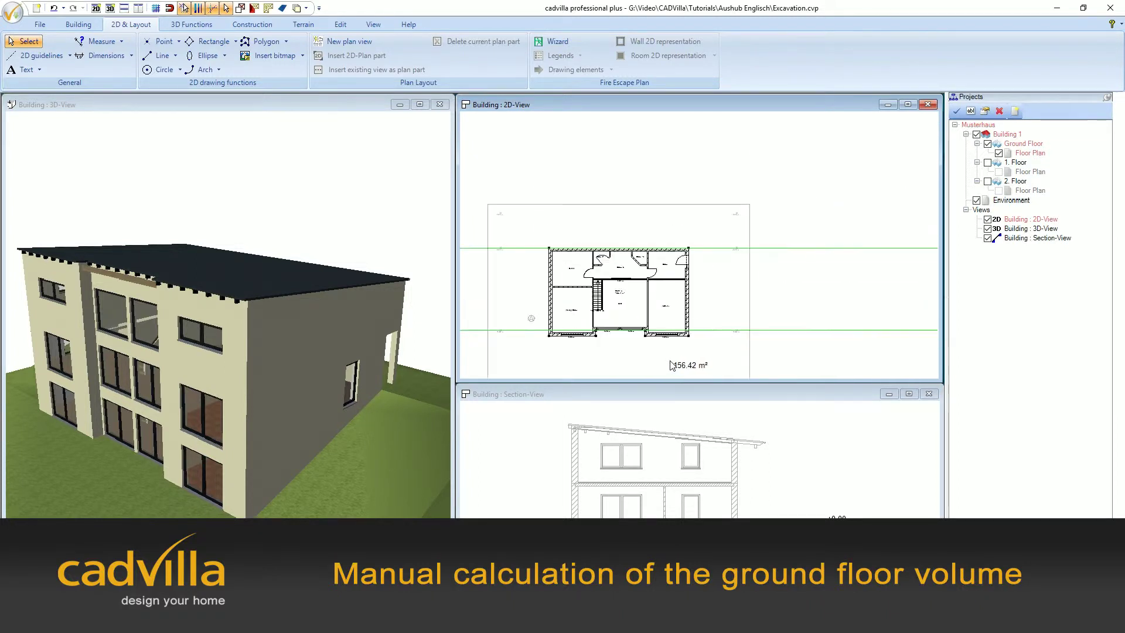
scroll(671, 369, "up", 4)
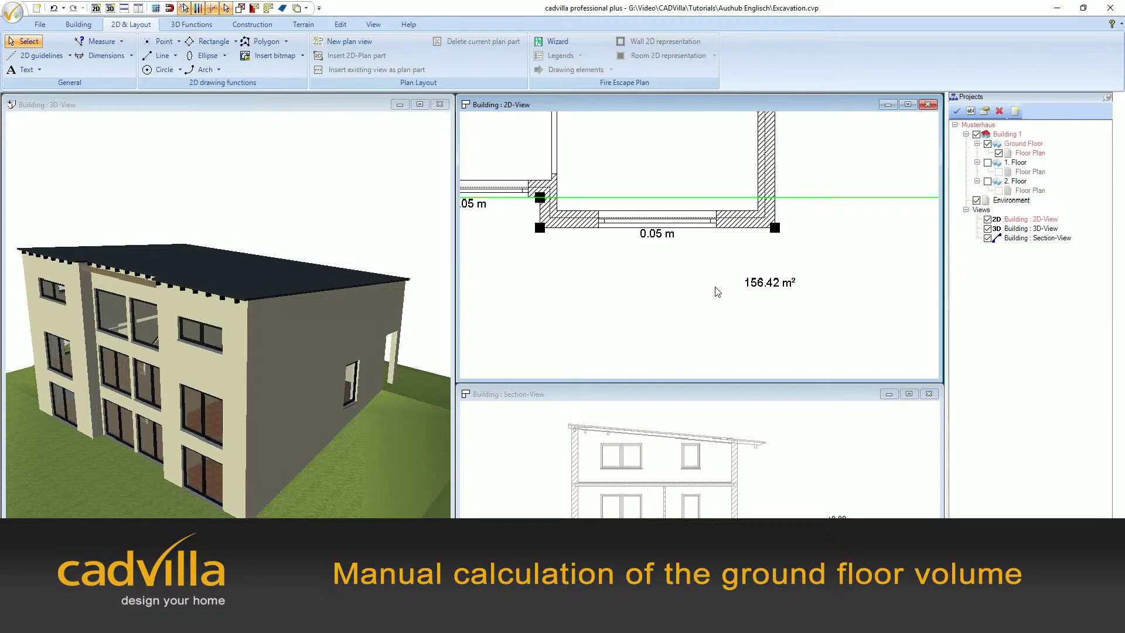
key("Escape")
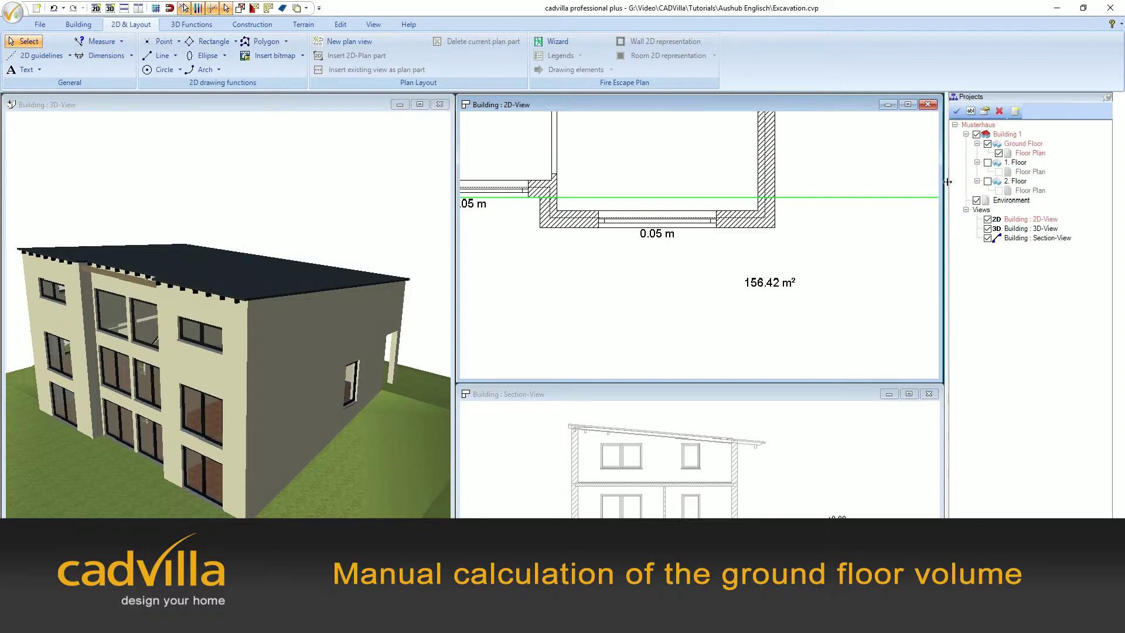
Check the Ground Floor's level and rough height in its properties and close them without changes
left_click(1020, 144)
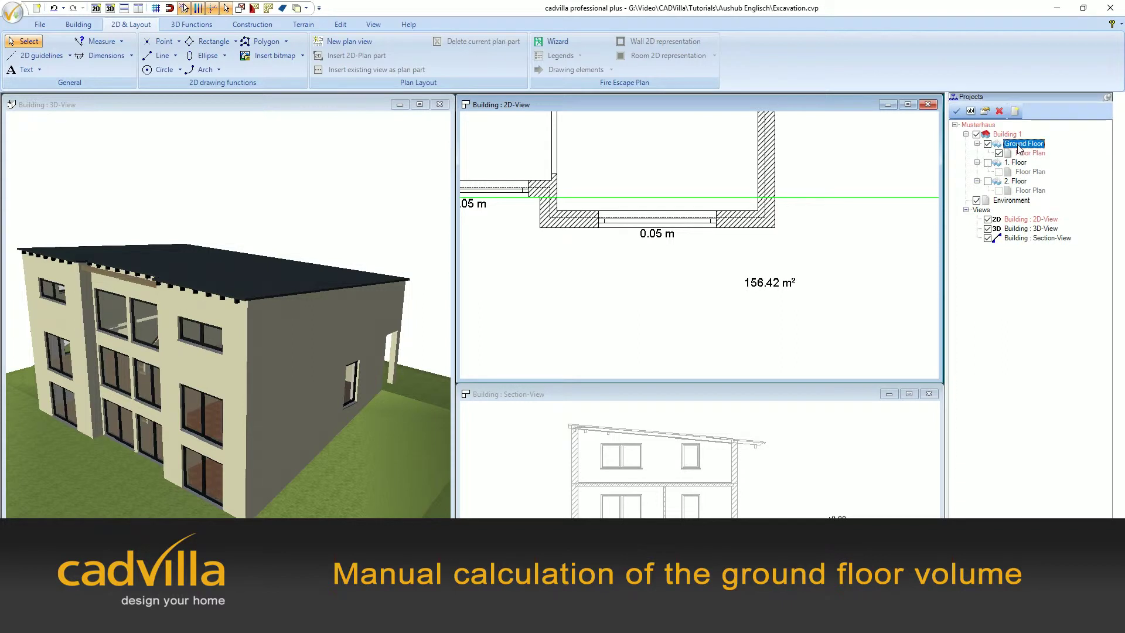
right_click(1020, 148)
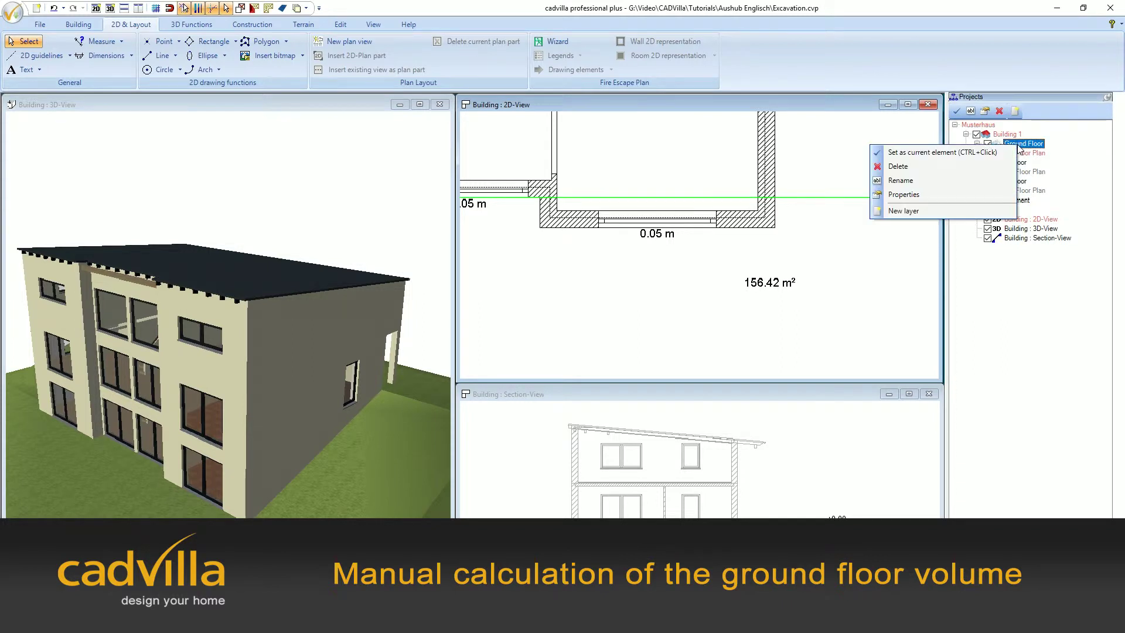
left_click(969, 198)
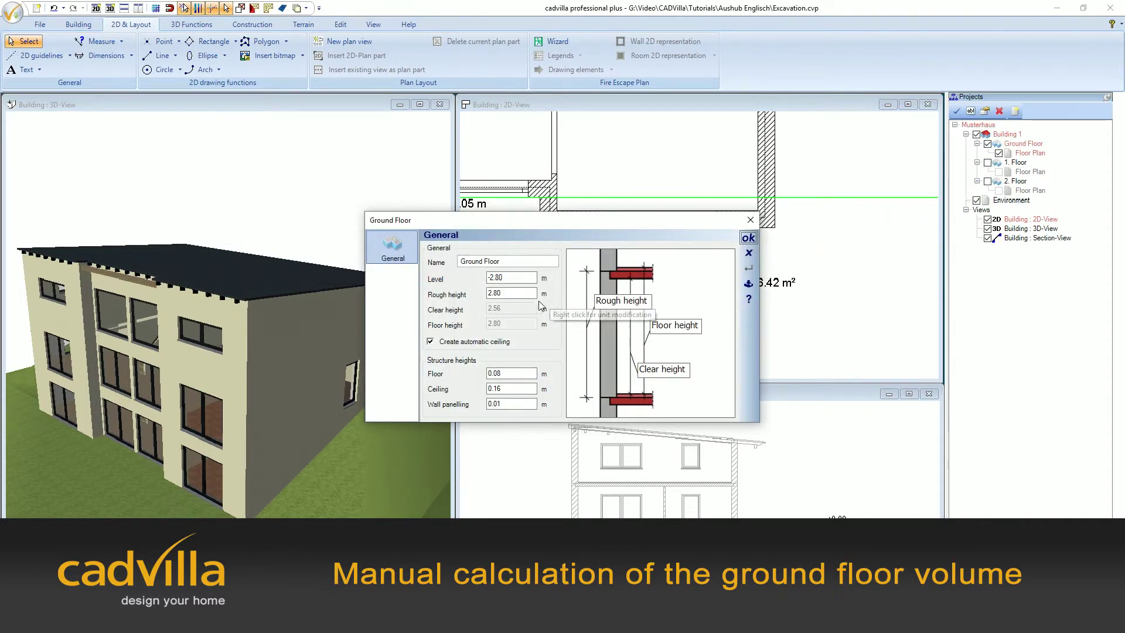
left_click(495, 293)
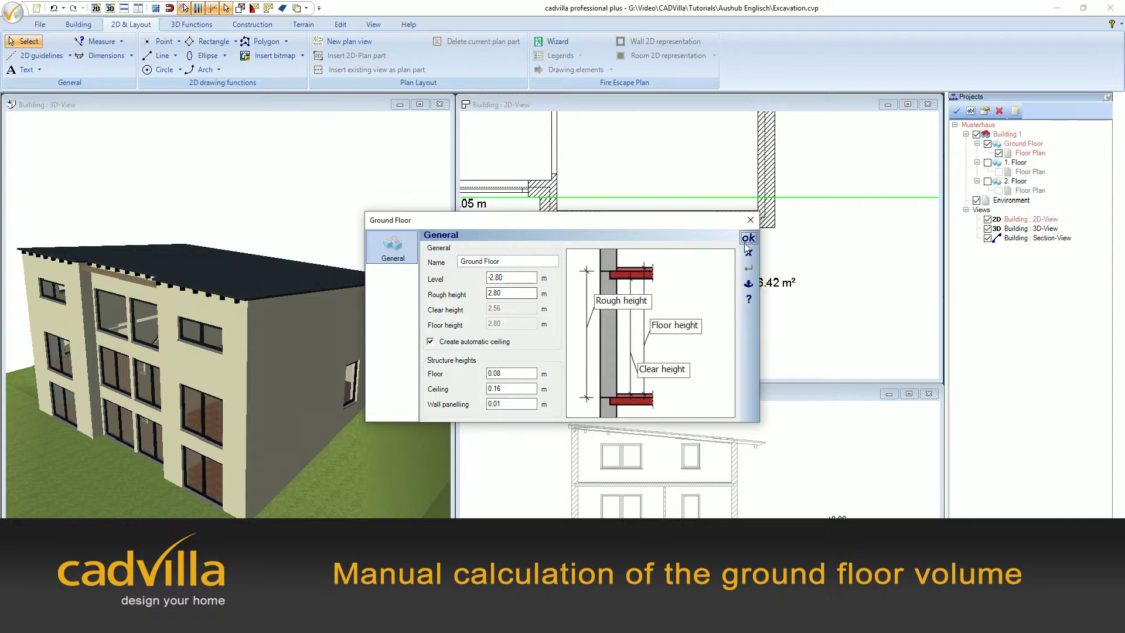
left_click(750, 219)
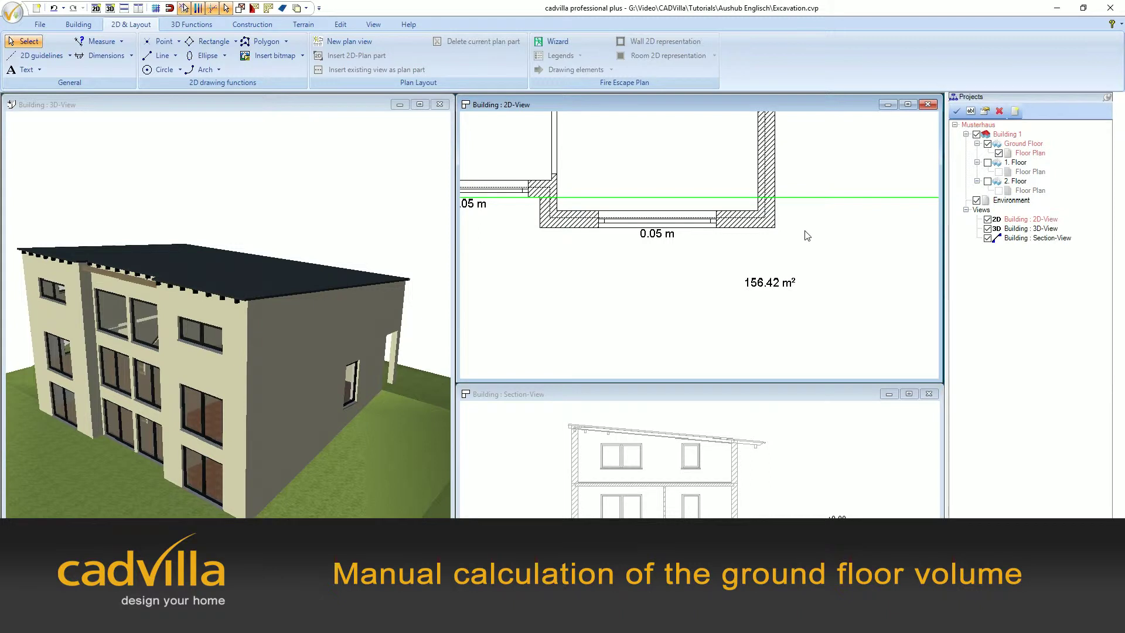
Change the area text below the kitchen to the volume calculation "156.42 x 2,80 = 437,98 m"
left_click(773, 287)
double_click(774, 287)
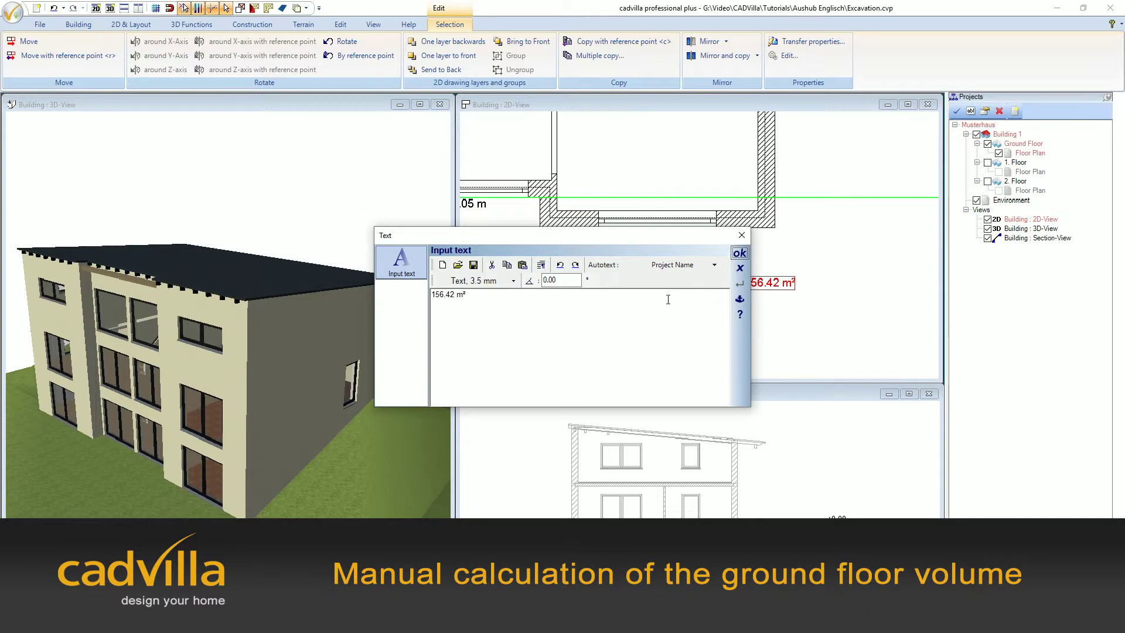
left_click(553, 298)
key("BackSpace")
key("BackSpace")
type("x 2,80 = 437,98 m³")
left_click(738, 256)
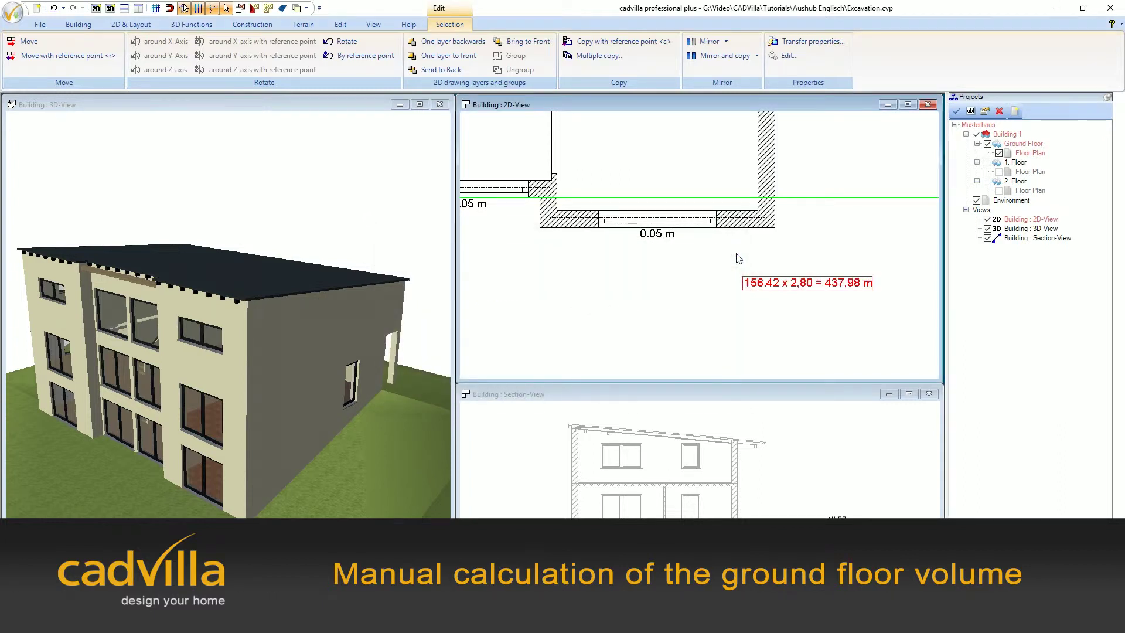
Deselect the calculation text, run the Excavation analysis and choose the Building element to view its excavation volumes
left_click(736, 325)
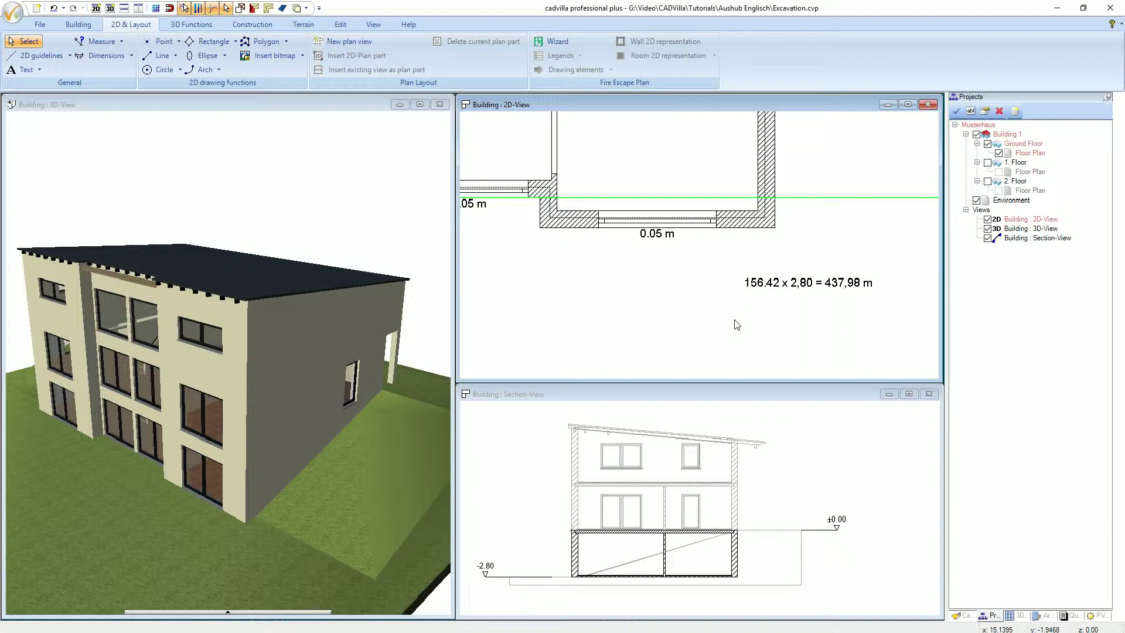
scroll(737, 325, "down", 5)
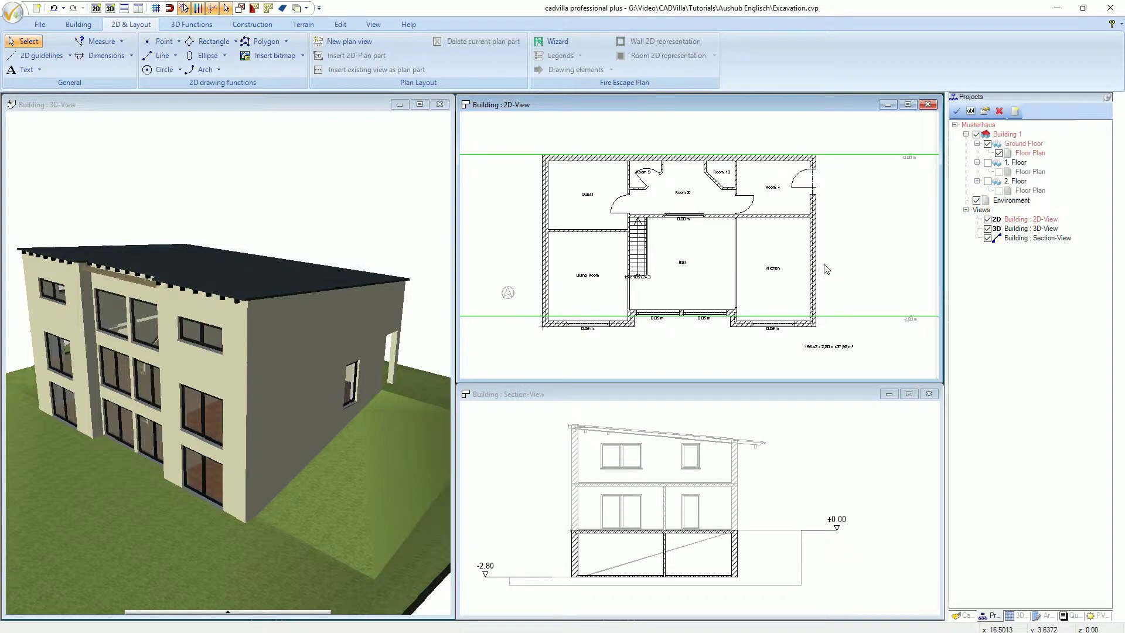
left_click(307, 25)
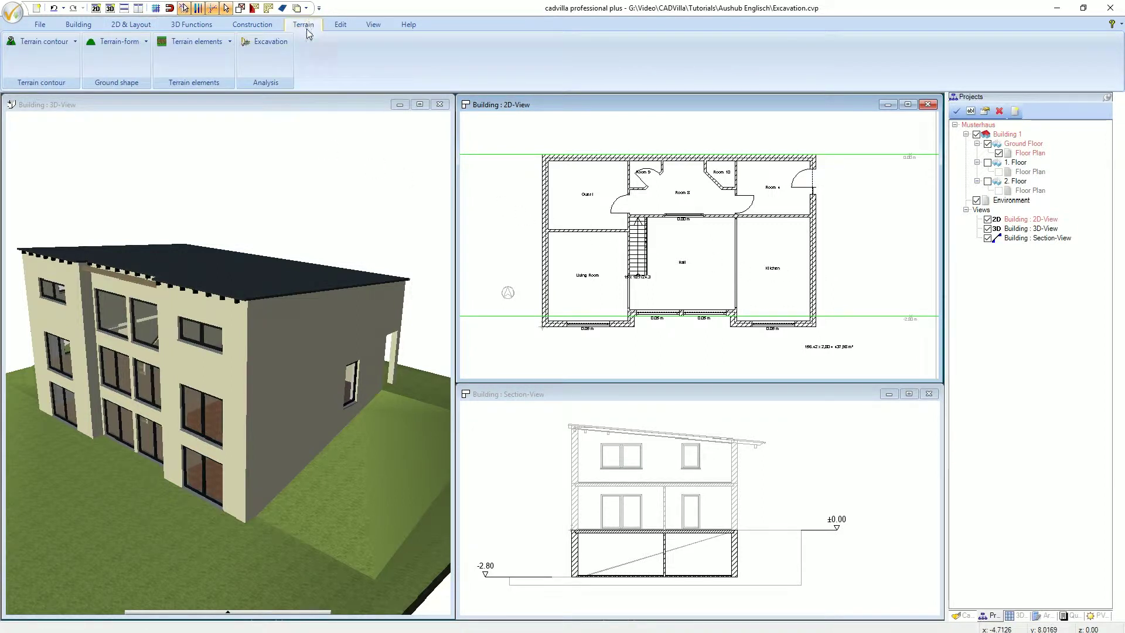
left_click(275, 42)
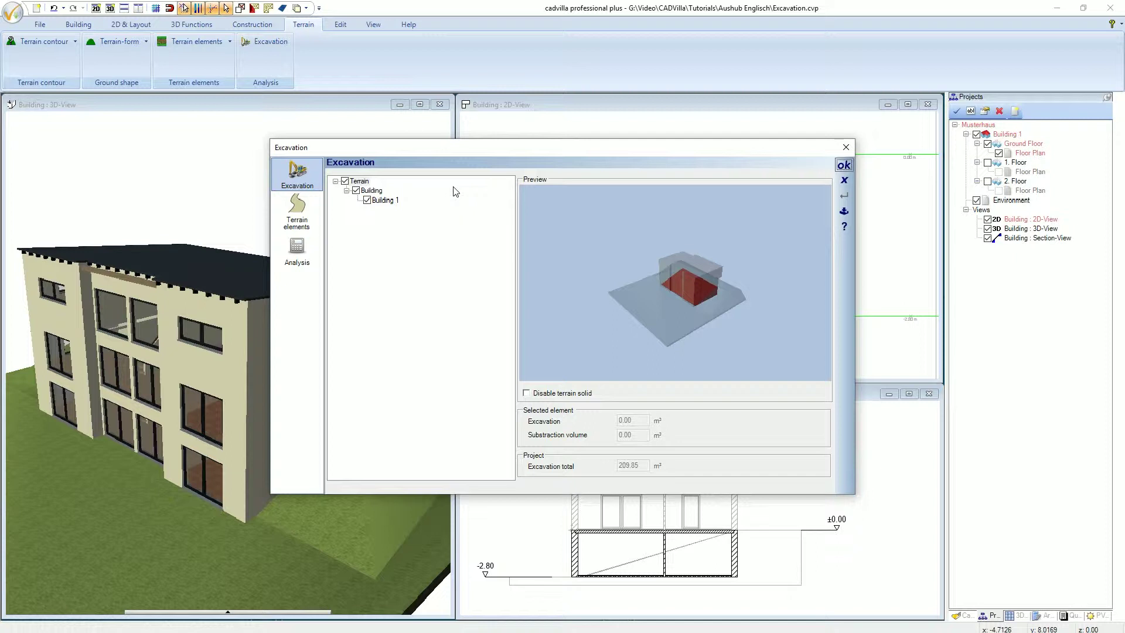
left_click(372, 191)
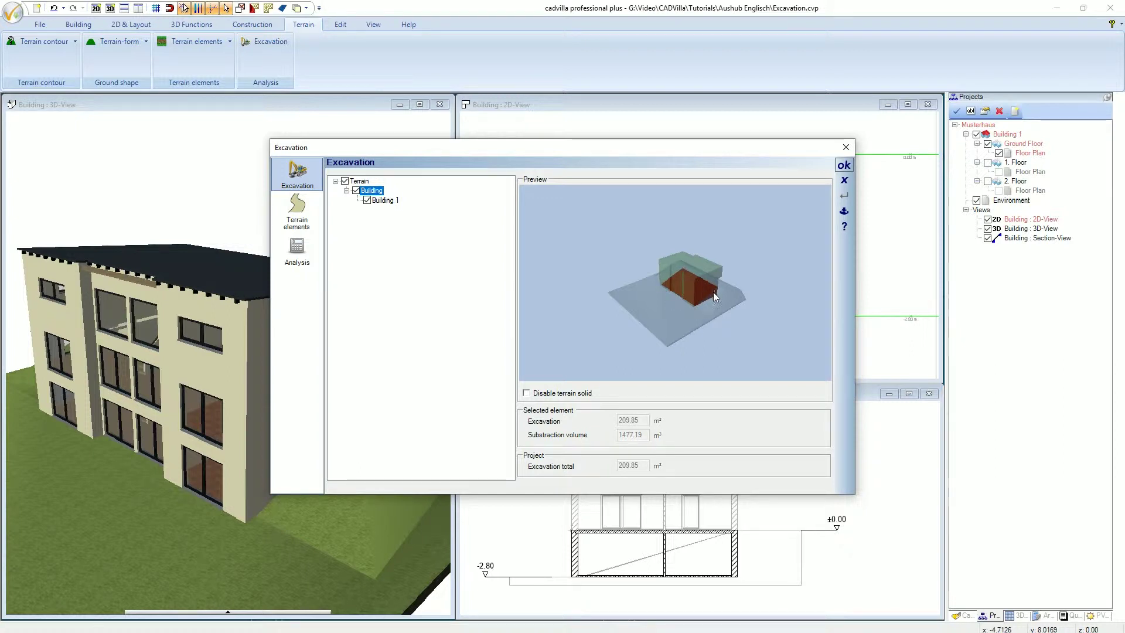
Examine the building's excavation in the preview with the terrain solid disabled and re-enabled, and close the analysis
left_click_drag(703, 143, 434, 100)
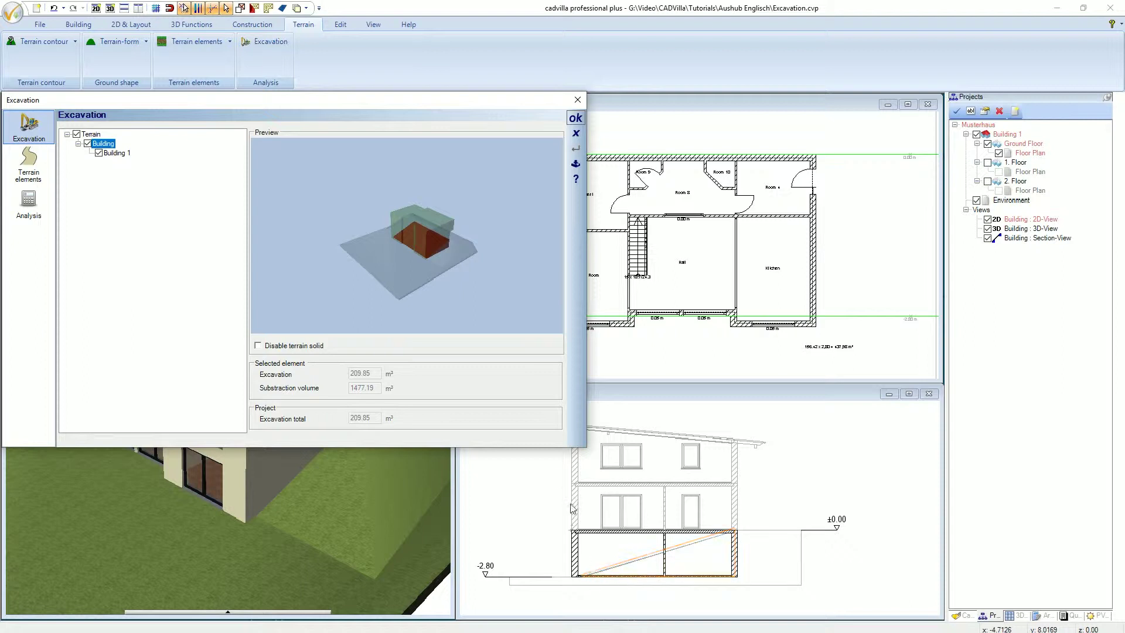
left_click_drag(441, 102, 563, 102)
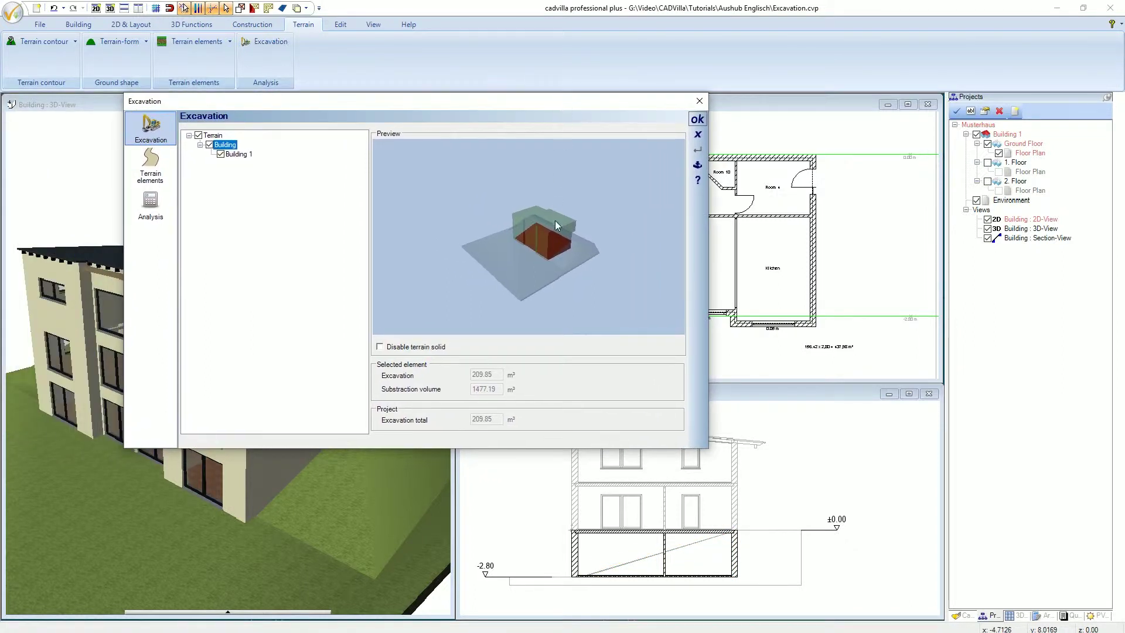
left_click_drag(560, 248, 557, 287)
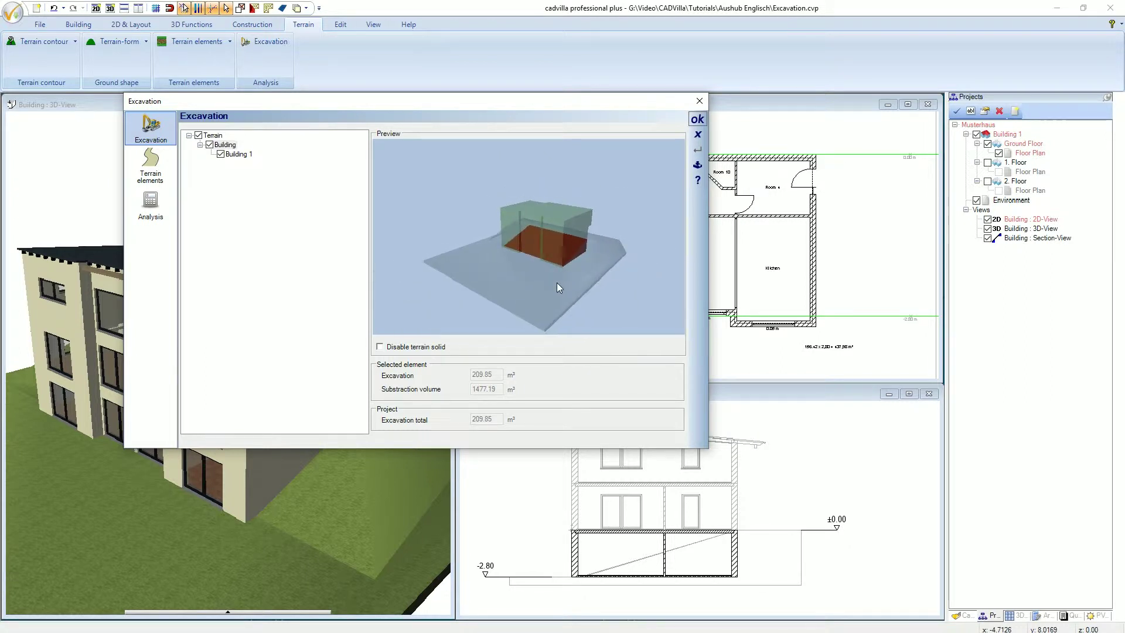
left_click(381, 347)
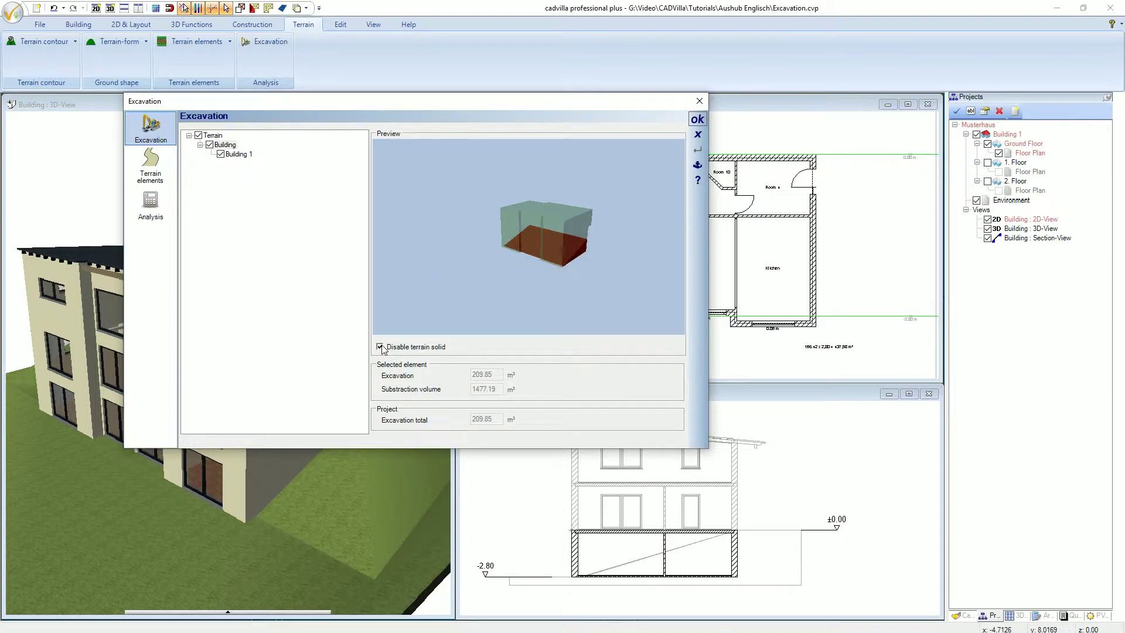
left_click(381, 347)
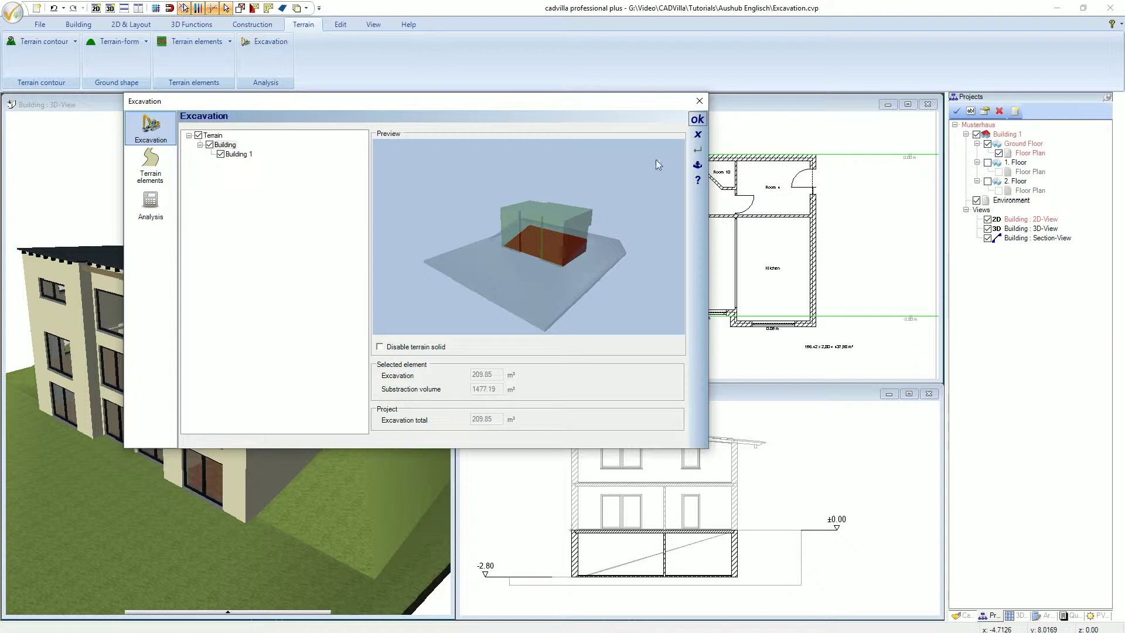
left_click(696, 120)
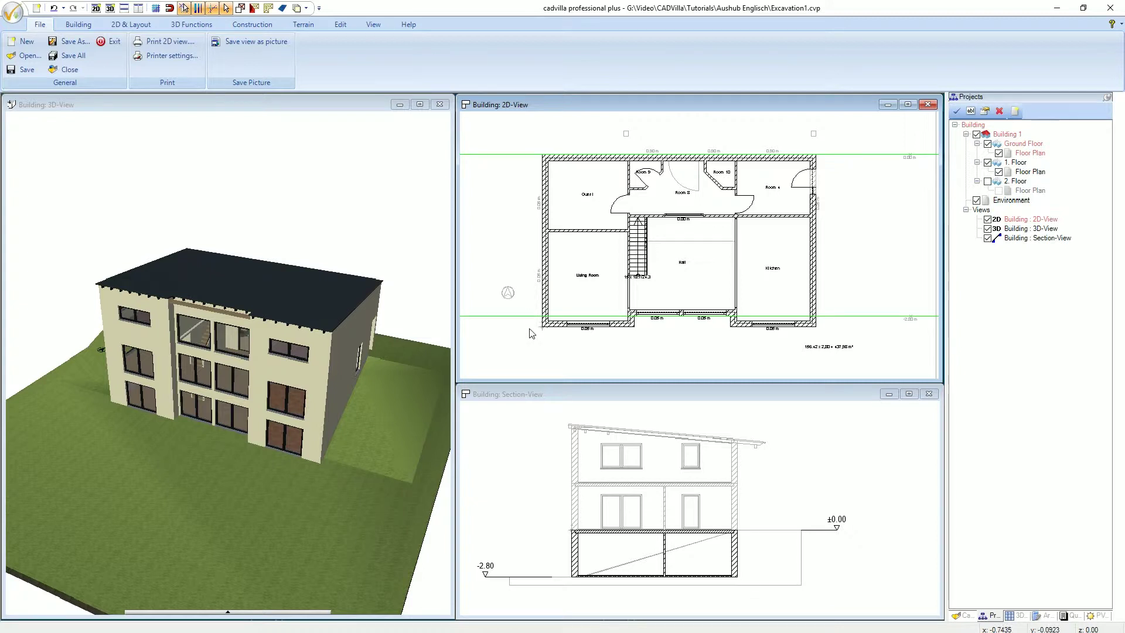
Check the terrain along the house's side wall in 3D and make Environment active for the 2D plan
left_click(238, 107)
left_click_drag(165, 322, 256, 322)
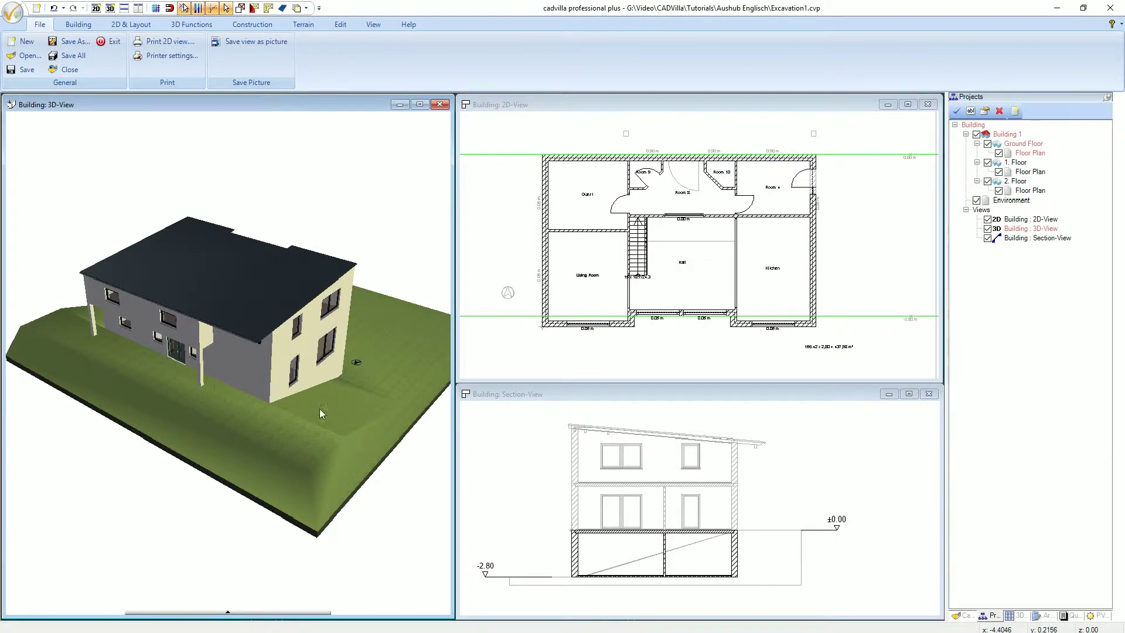
left_click_drag(374, 368, 257, 404)
scroll(179, 386, "up", 6)
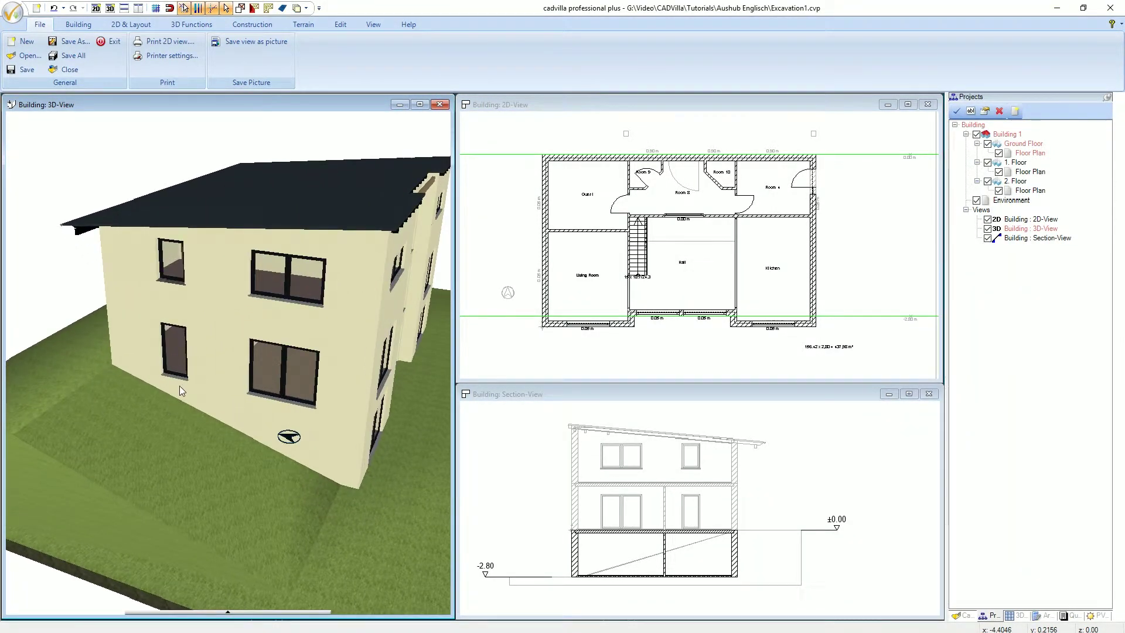
left_click(740, 108)
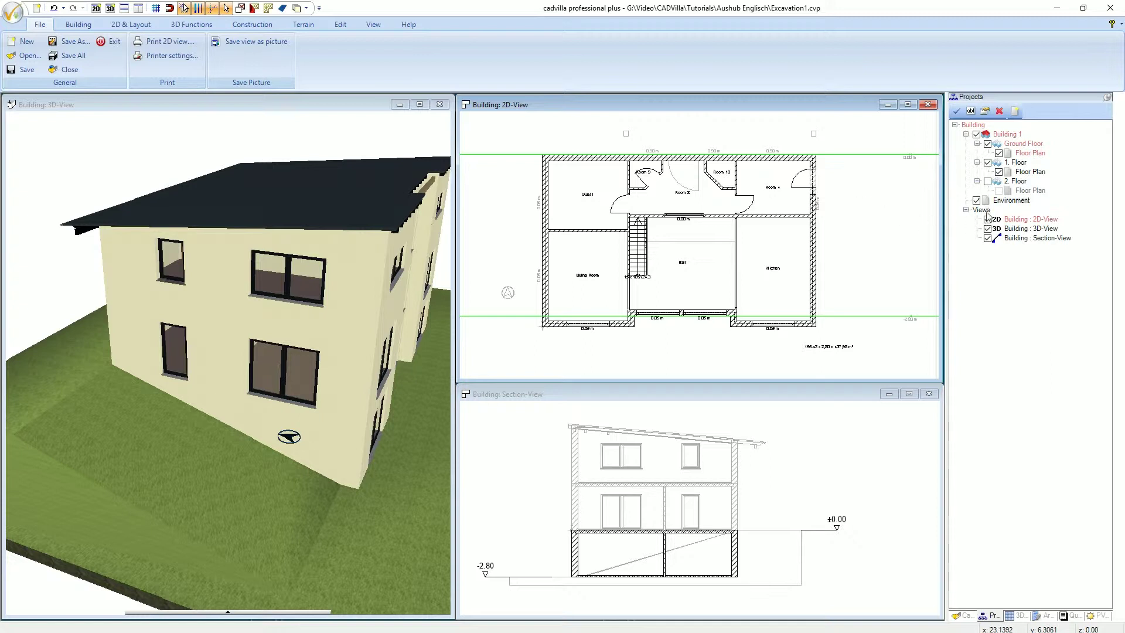
left_click(1006, 201)
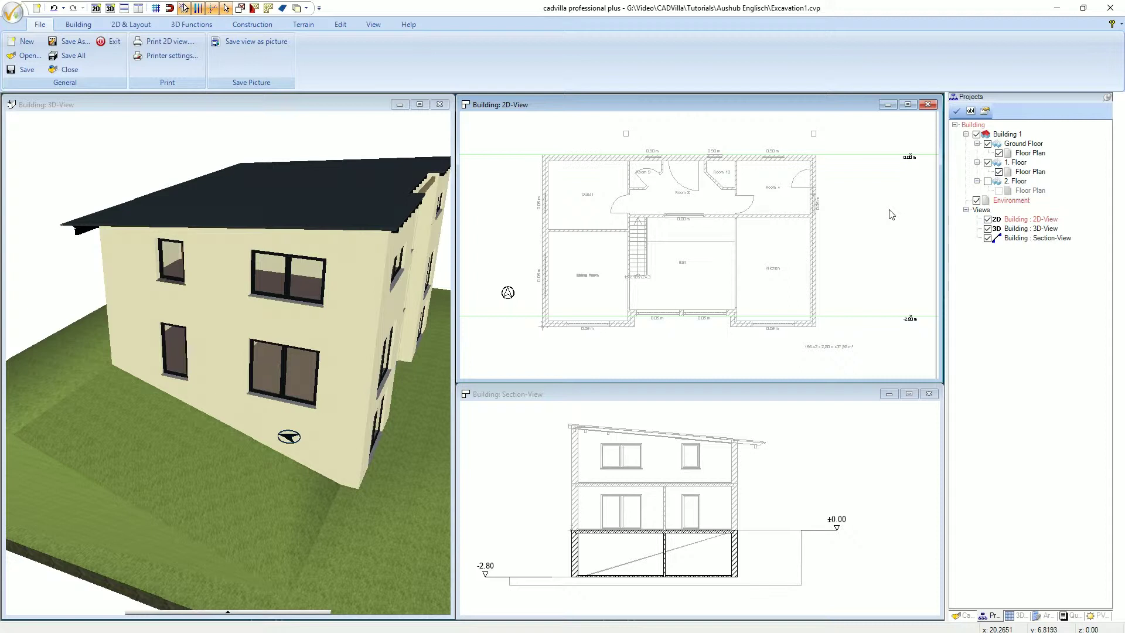
Start the numeric parallel guideline tool and set the guideline colour to yellow
key("p")
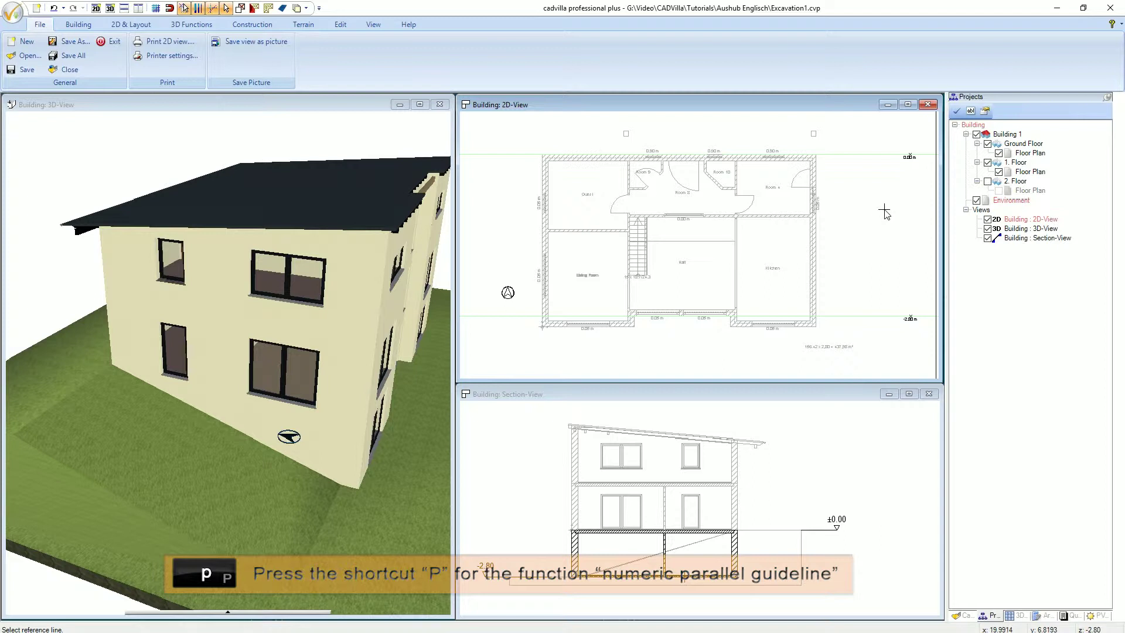
right_click(885, 212)
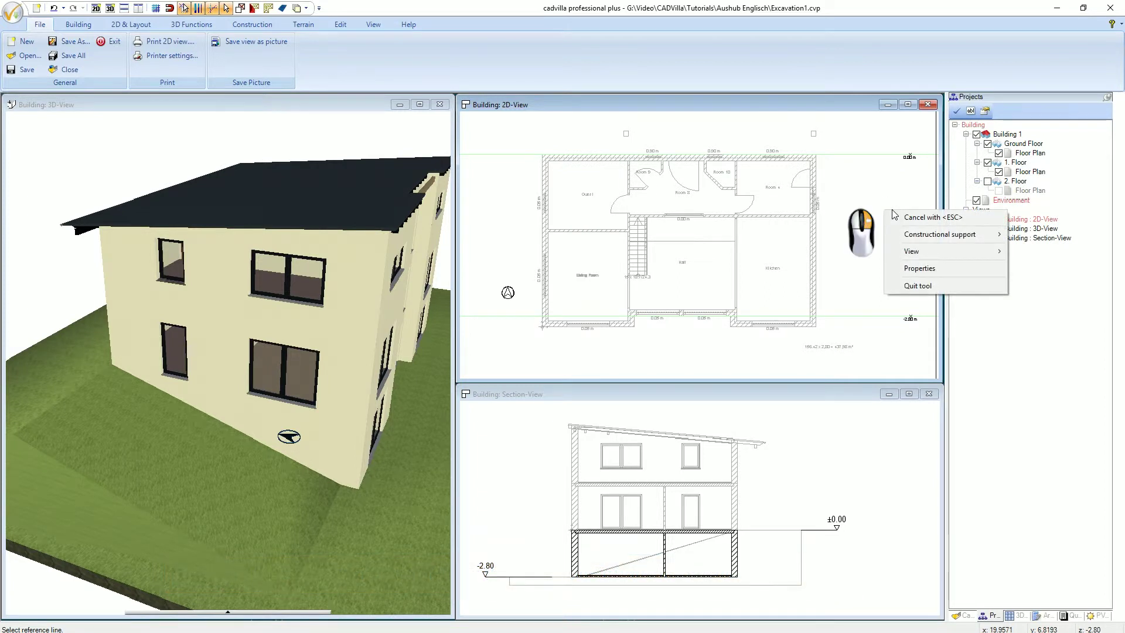
left_click(935, 269)
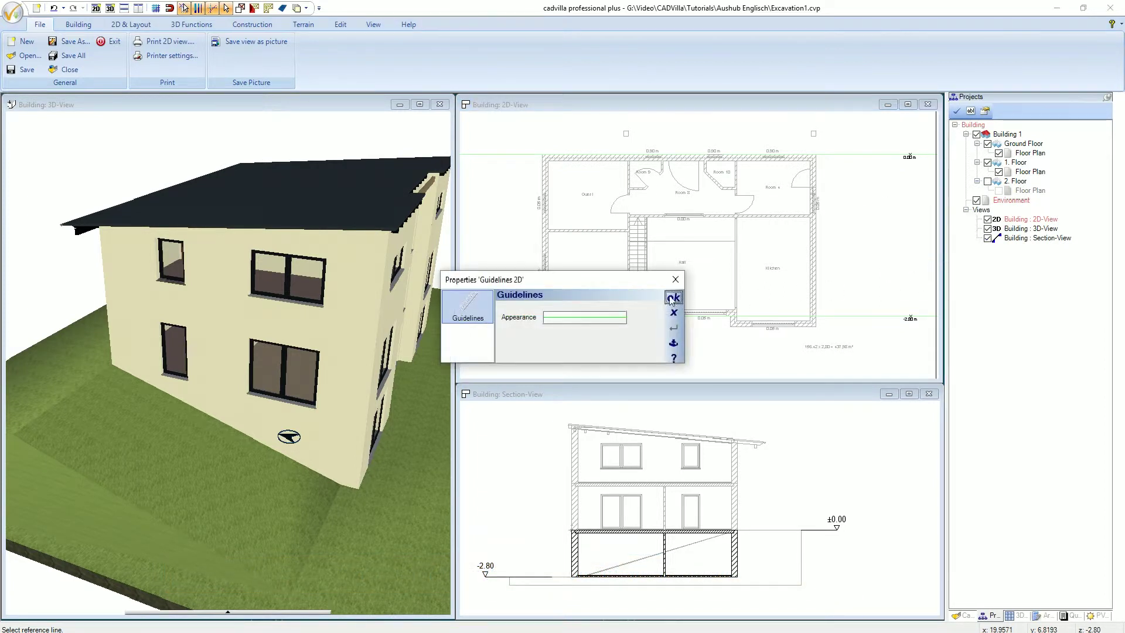
left_click(613, 318)
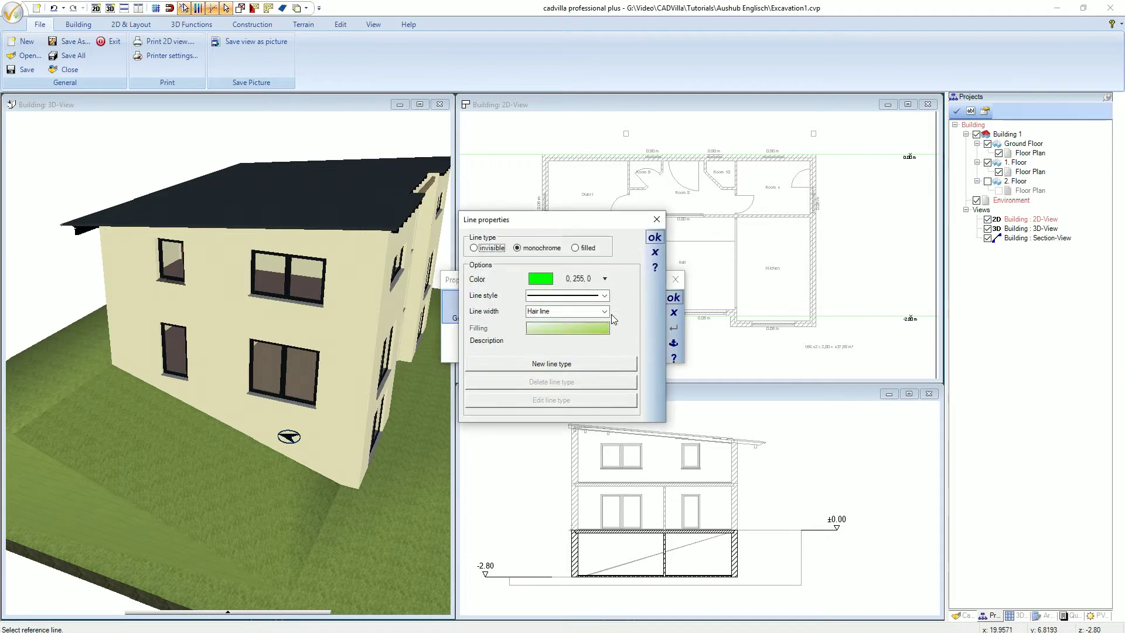
left_click(577, 280)
left_click(523, 197)
left_click(520, 330)
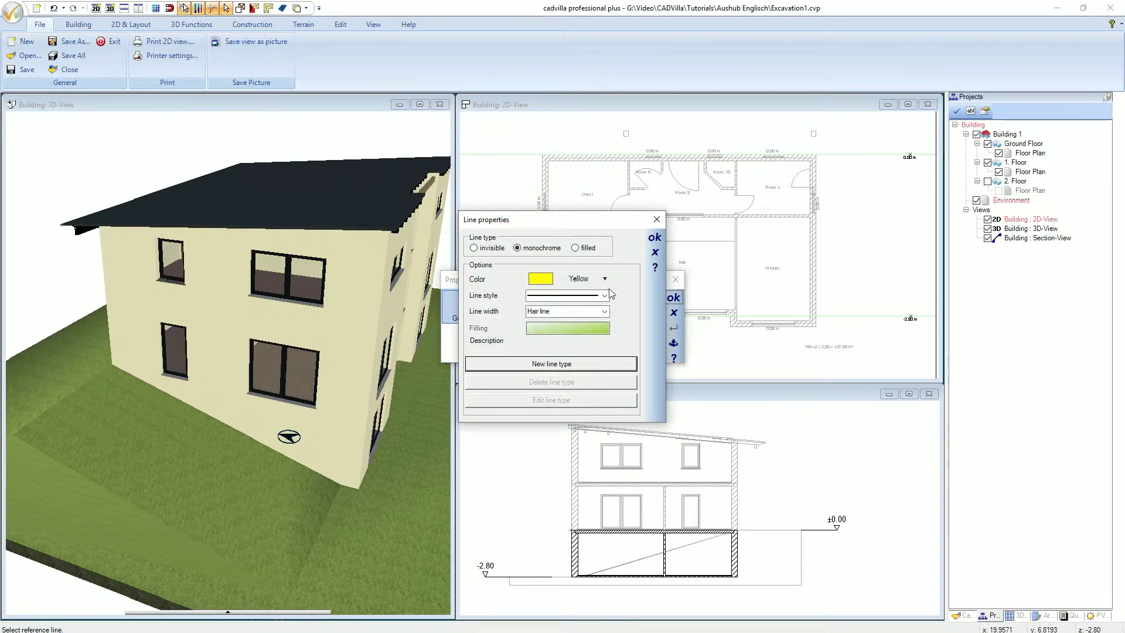
left_click(655, 237)
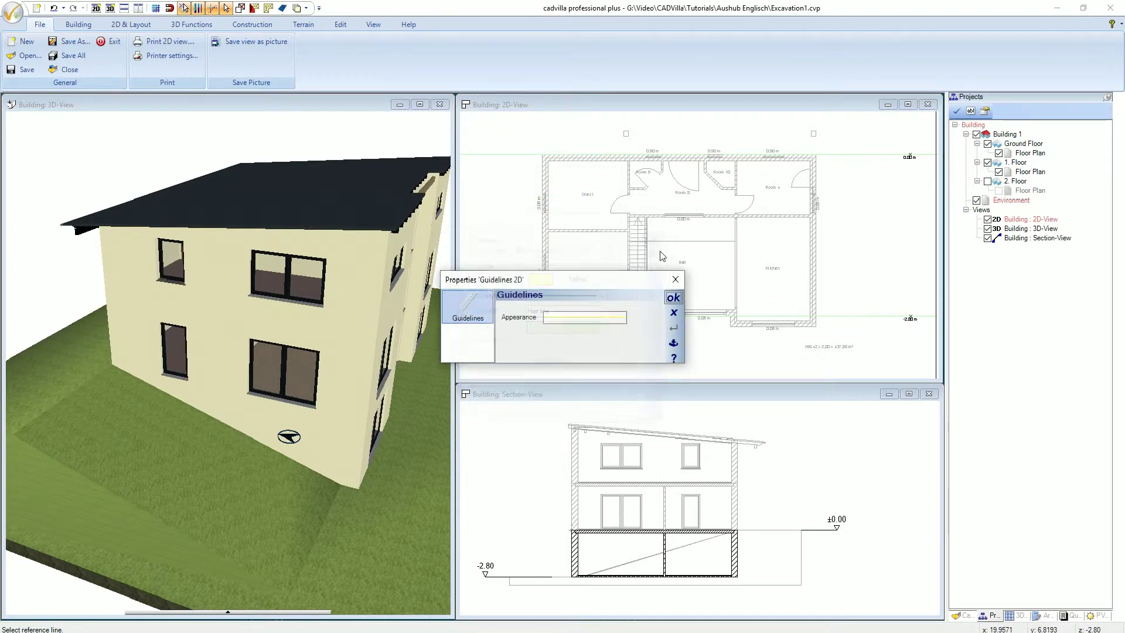
left_click(673, 298)
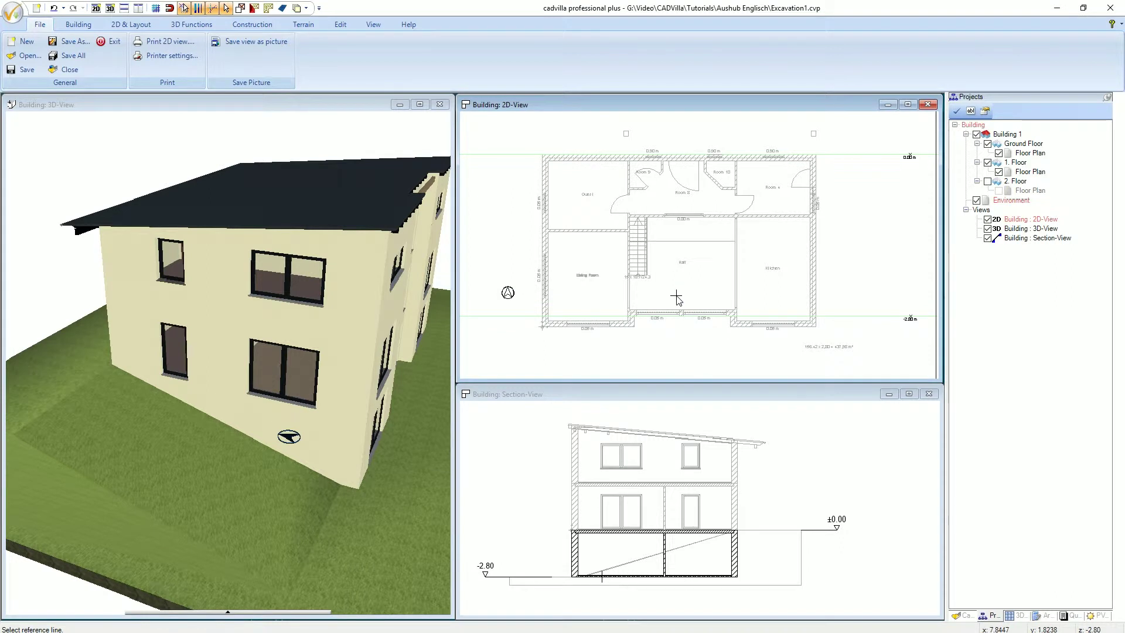
Place a parallel guideline 0,75 m outside the side outer wall of the Guest room and Living Room
left_click(541, 242)
left_click(518, 241)
type("0,75")
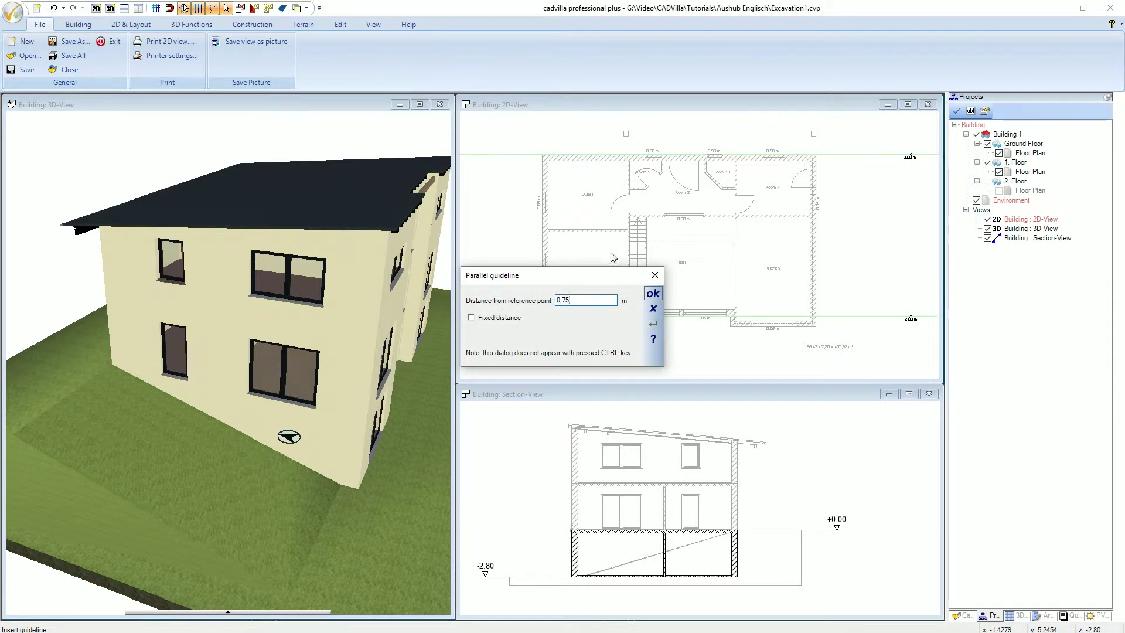
left_click(652, 294)
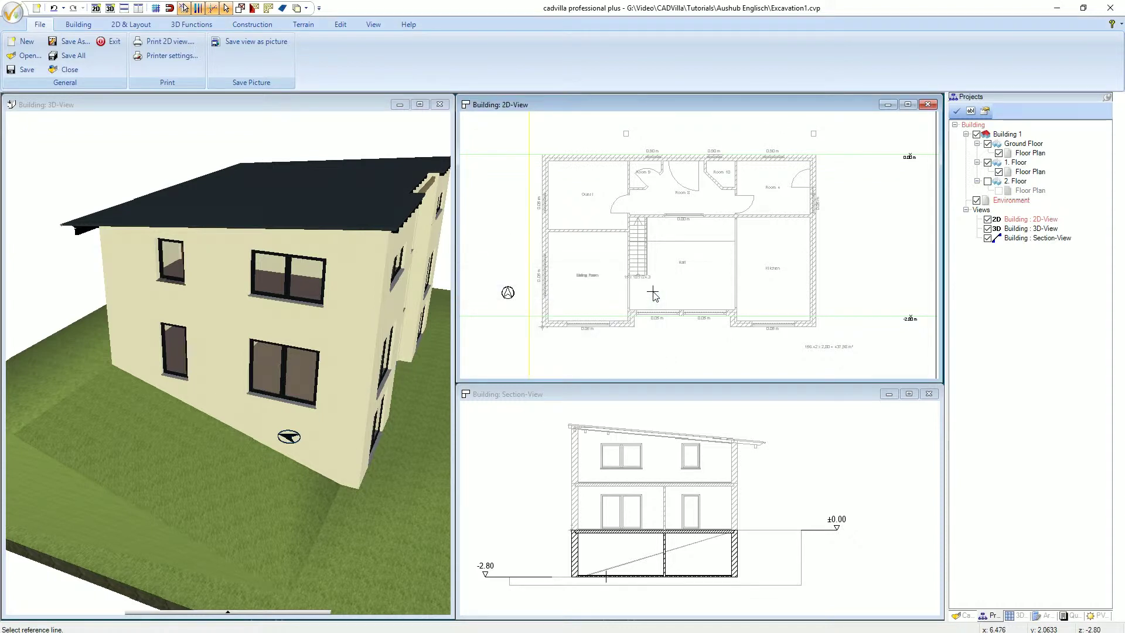
Place a parallel guideline 0,75 m outside the plan's upper outer wall, above the Guest room
left_click(595, 155)
left_click(594, 137)
type("0,75")
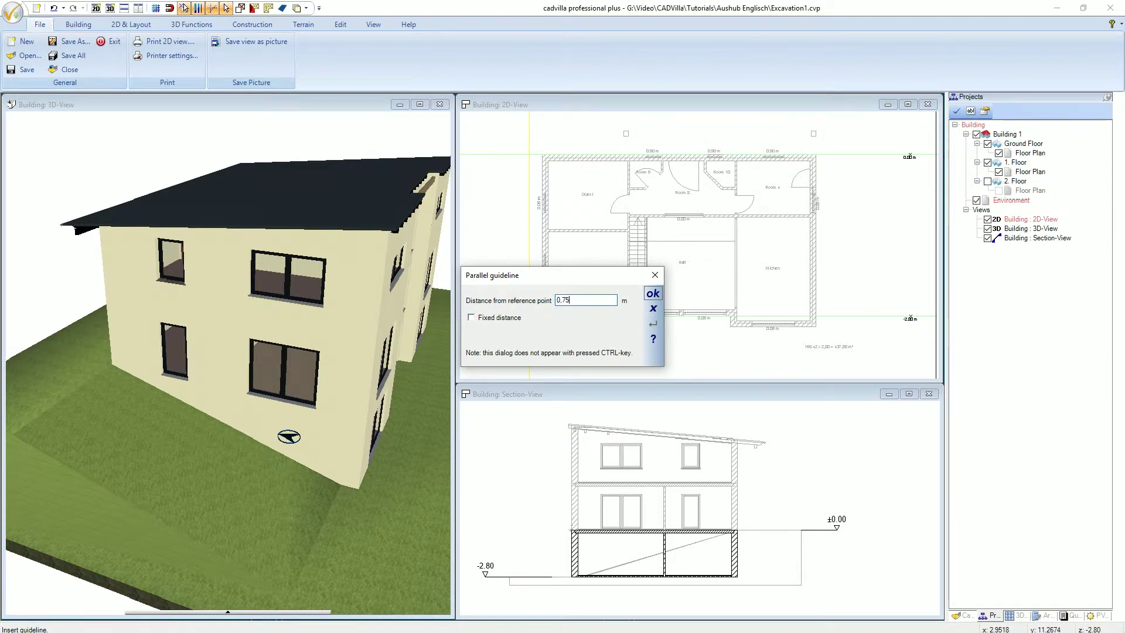
key("Return")
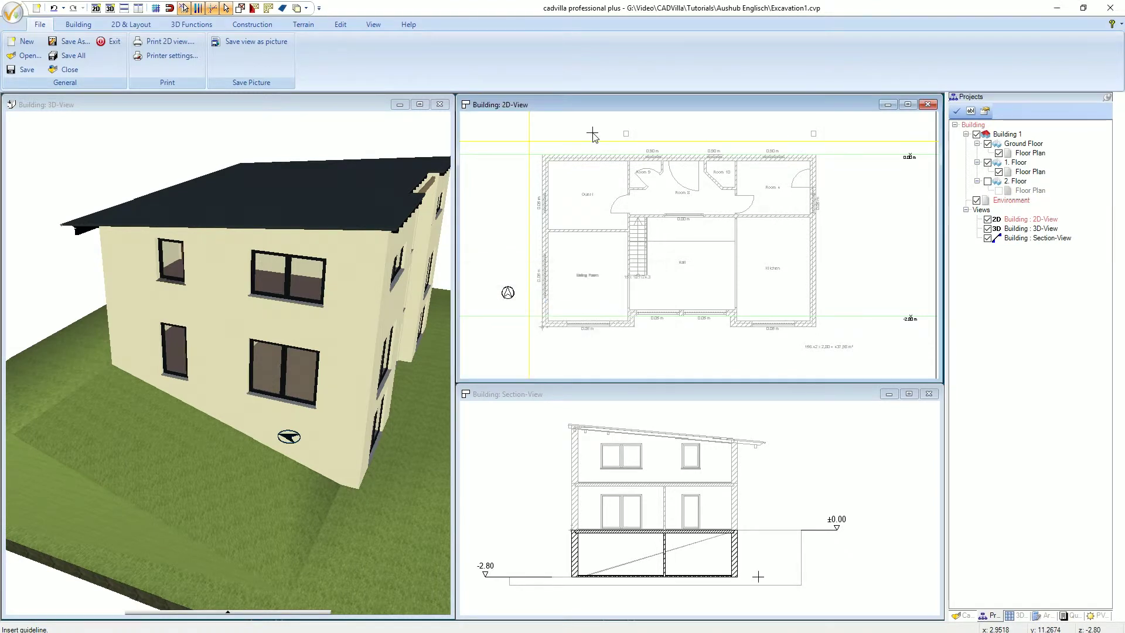
Place a parallel guideline 9,5 m inward from the Guest room's side outer wall
left_click(542, 201)
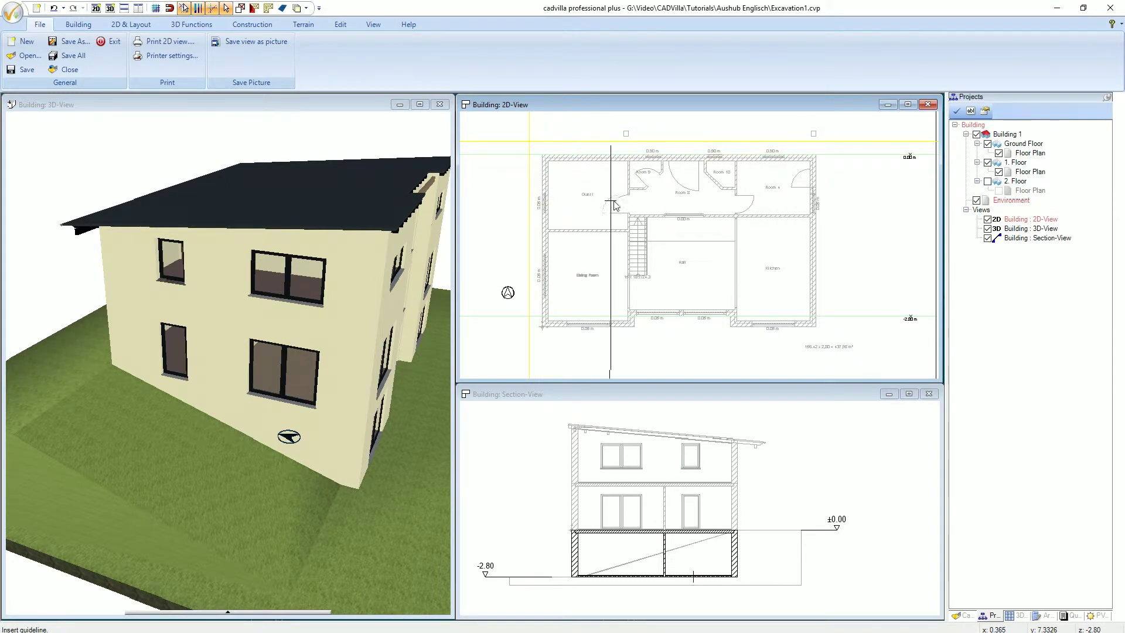
left_click(689, 204)
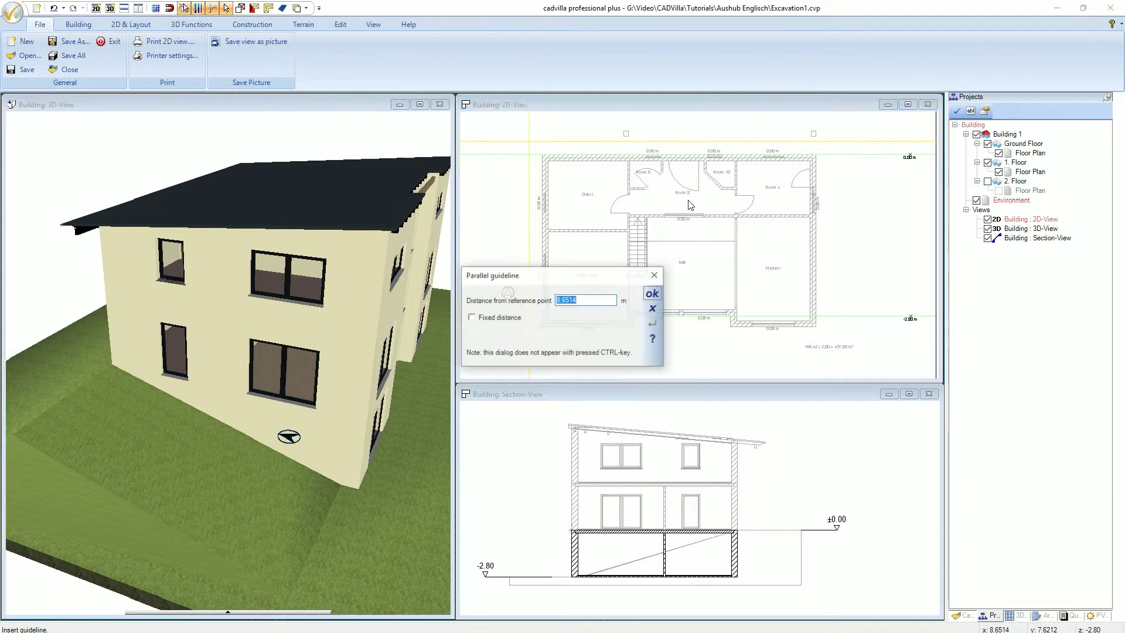
type("9,5")
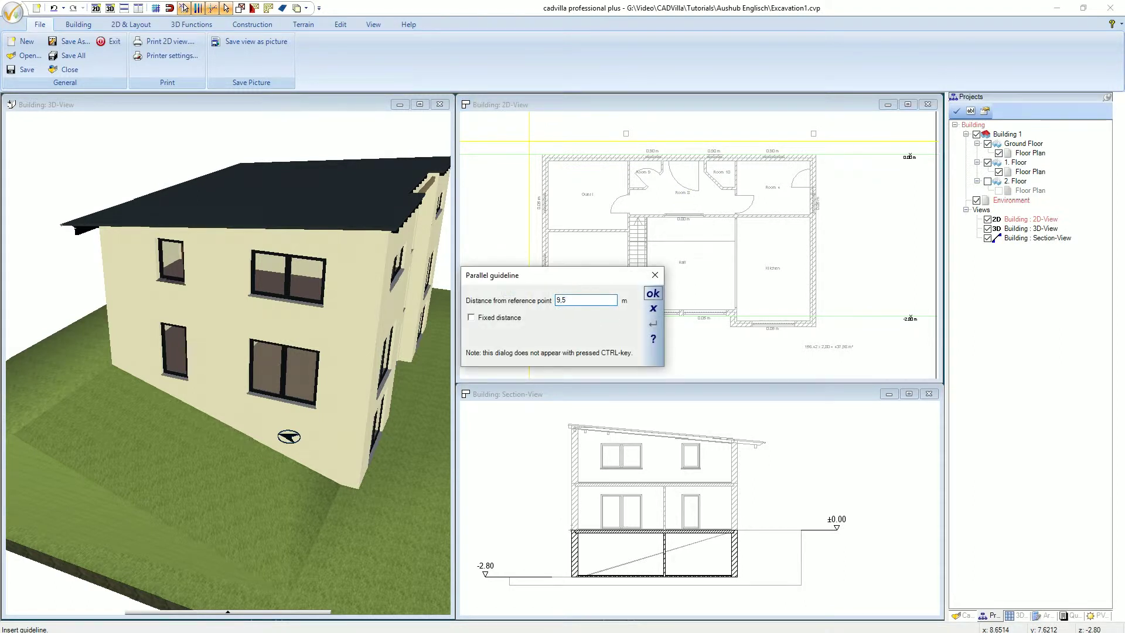
key("Return")
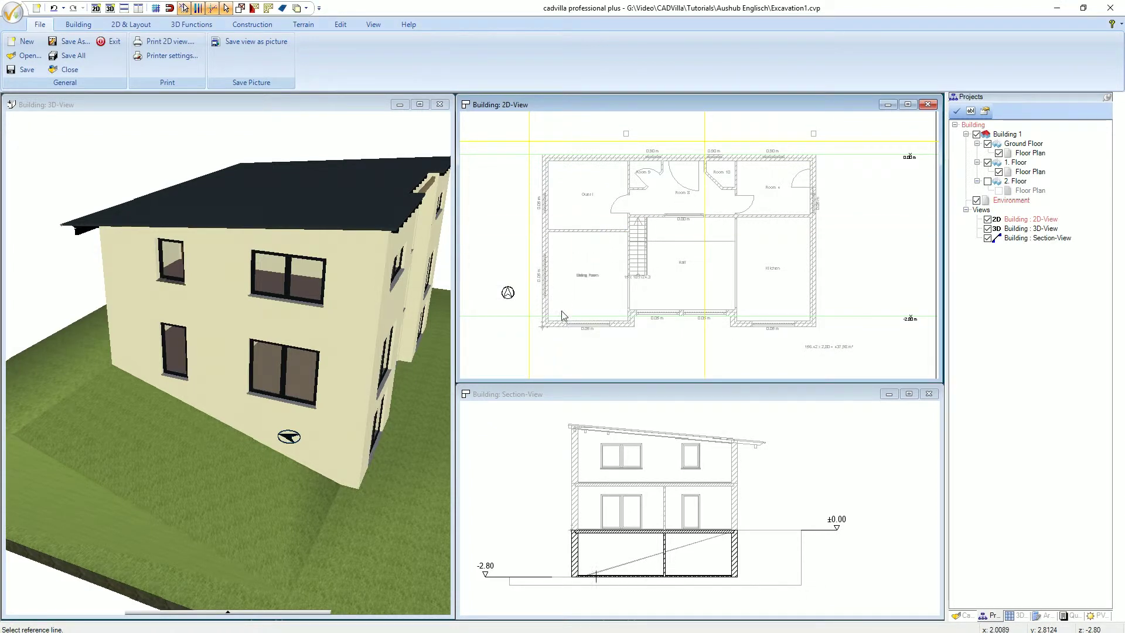
Place a guideline at distance 0 along the Living Room's lower outer wall and finish the guideline tool
left_click(560, 335)
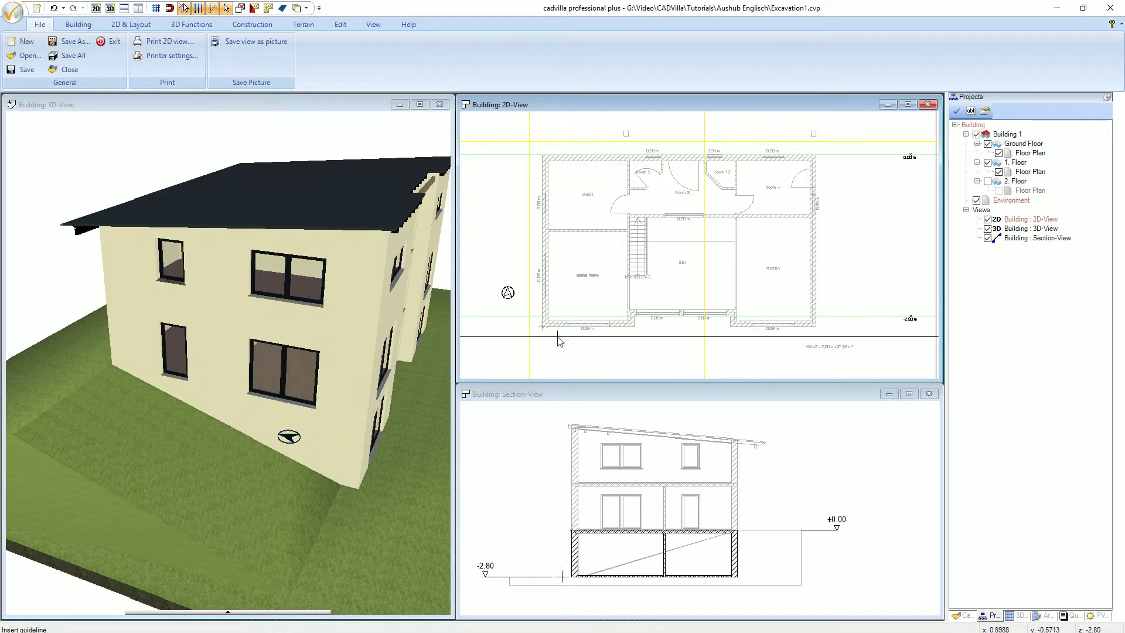
left_click(559, 341)
type("0")
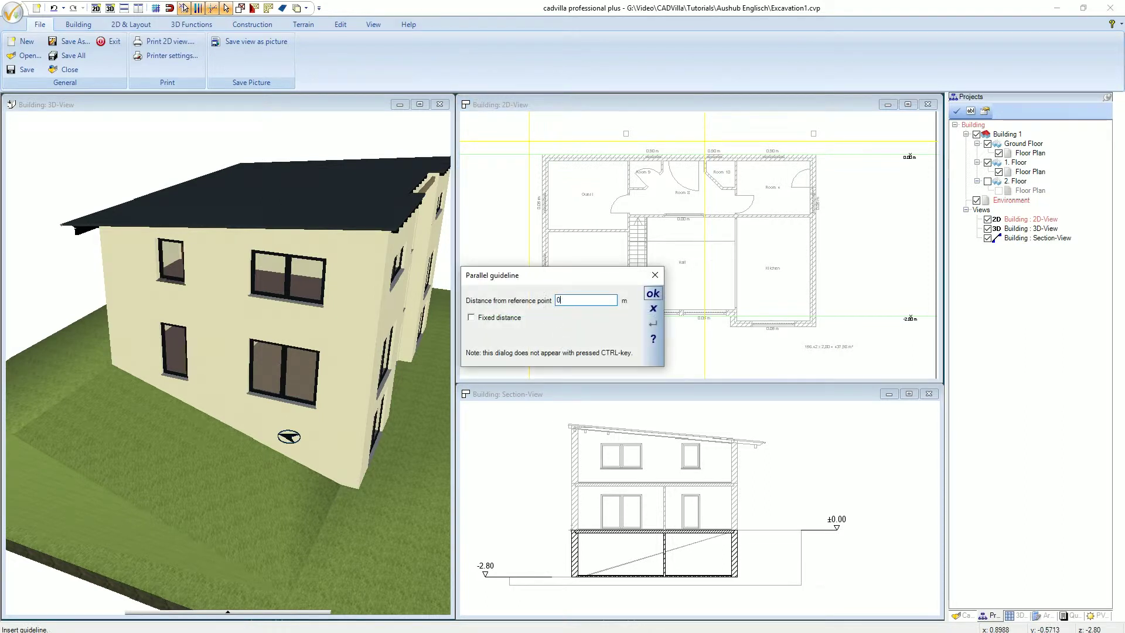
key("Return")
key("Escape")
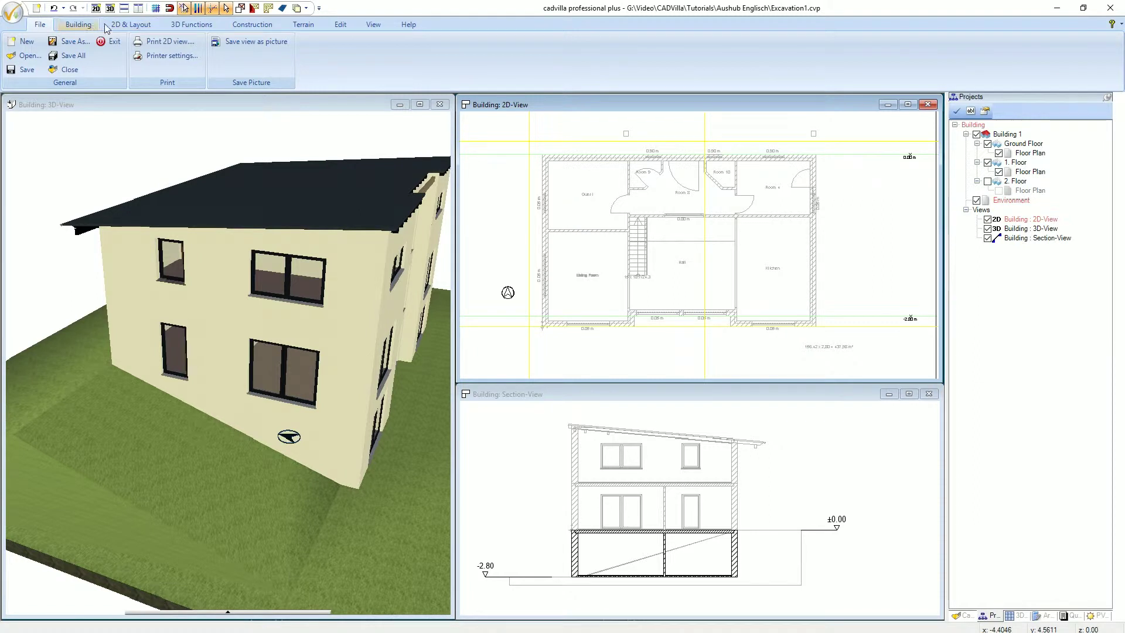
Start a terrain path inserted with polygon and set the path's width to 1,50 m in its properties
left_click(303, 26)
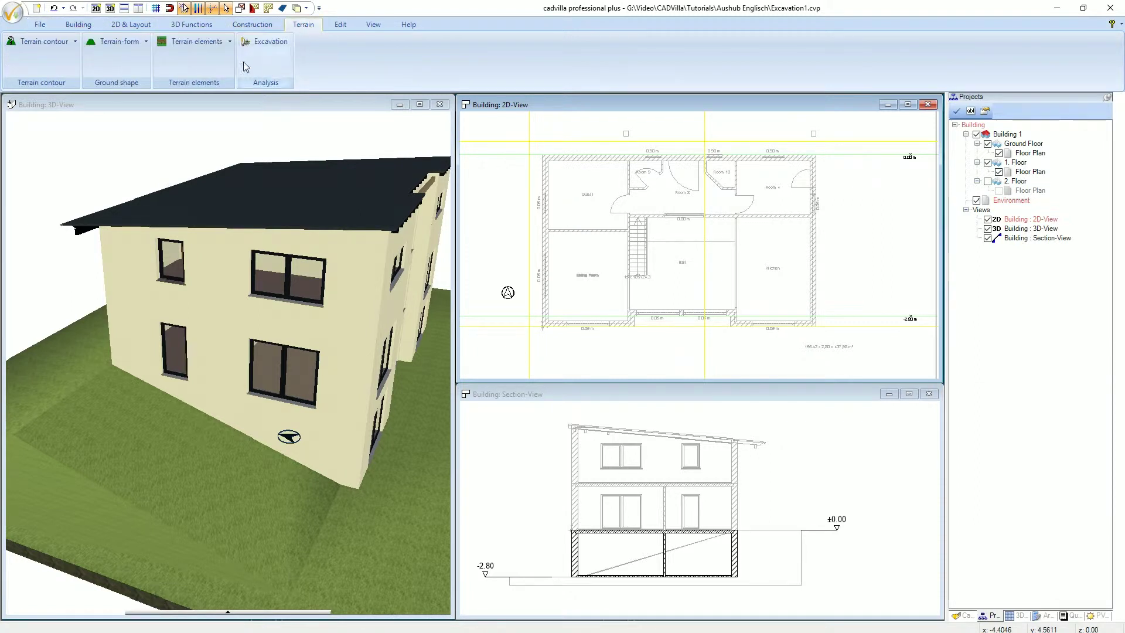
left_click(225, 43)
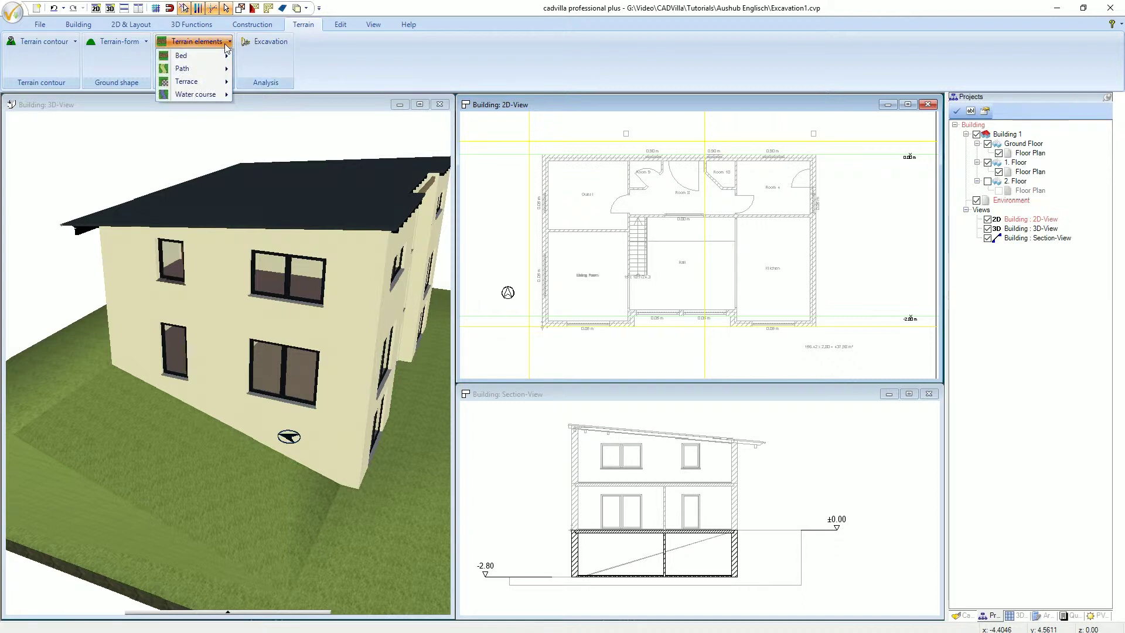
mouse_move(209, 72)
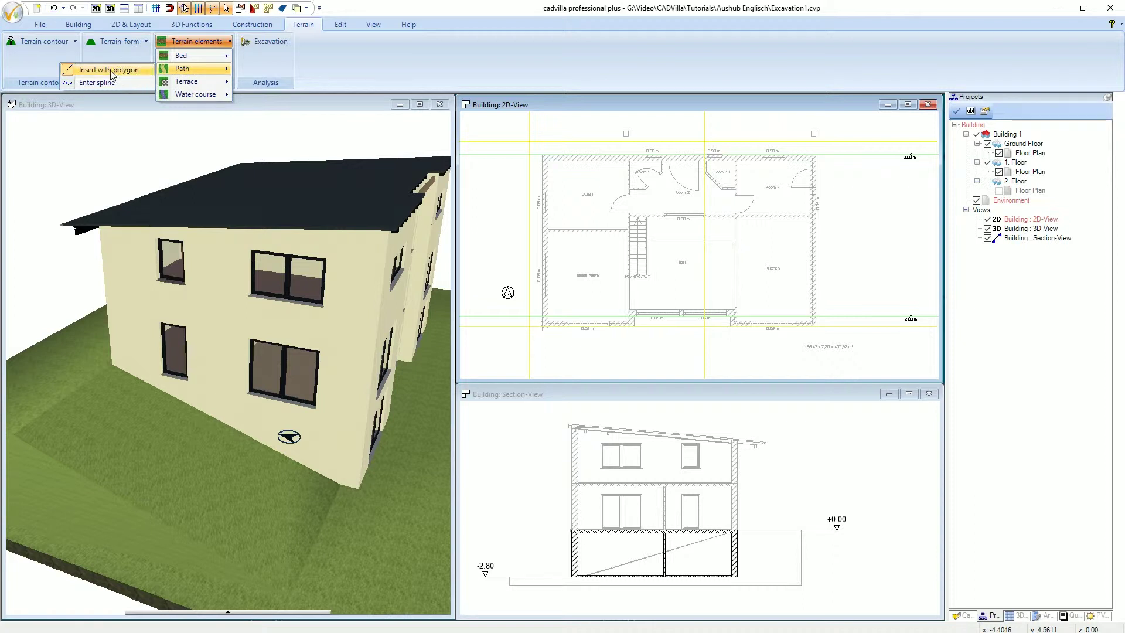
left_click(136, 70)
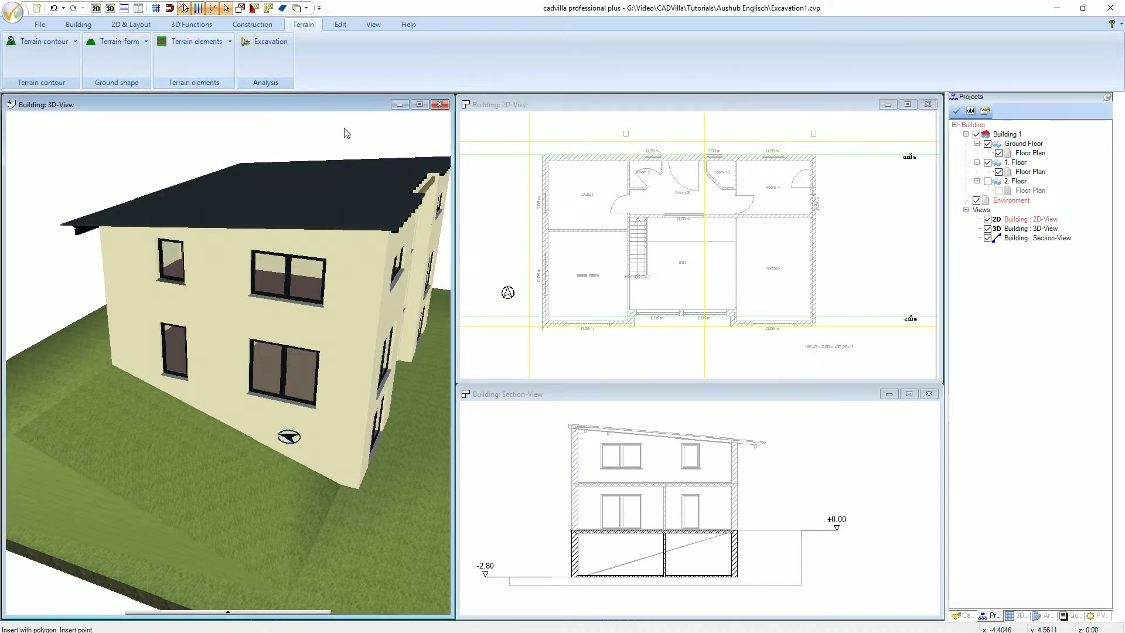
right_click(491, 240)
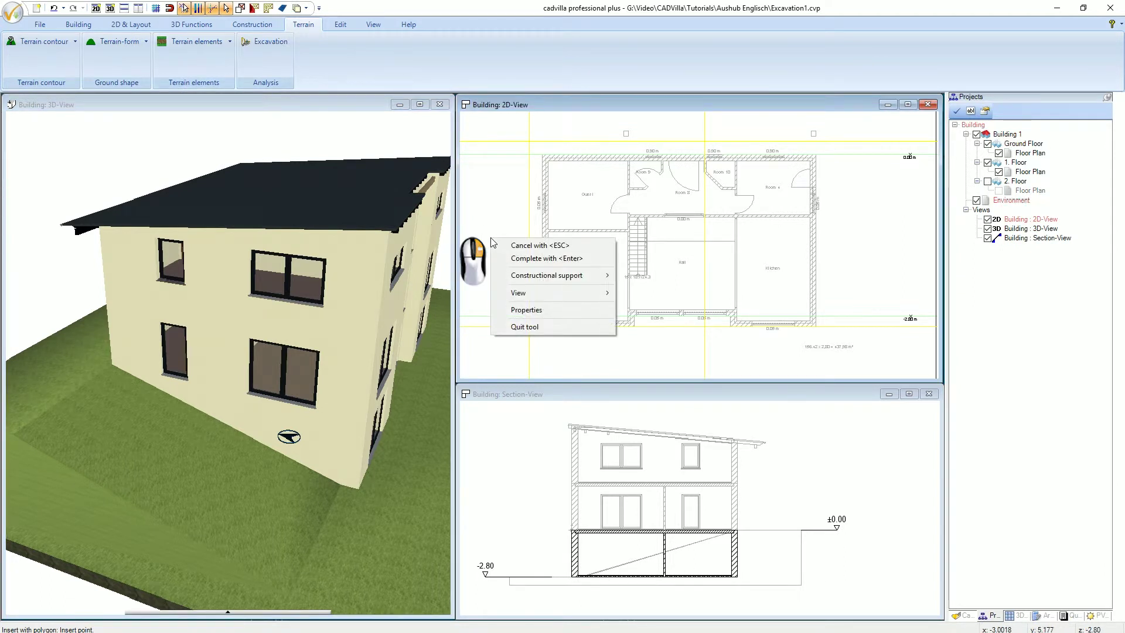
left_click(543, 310)
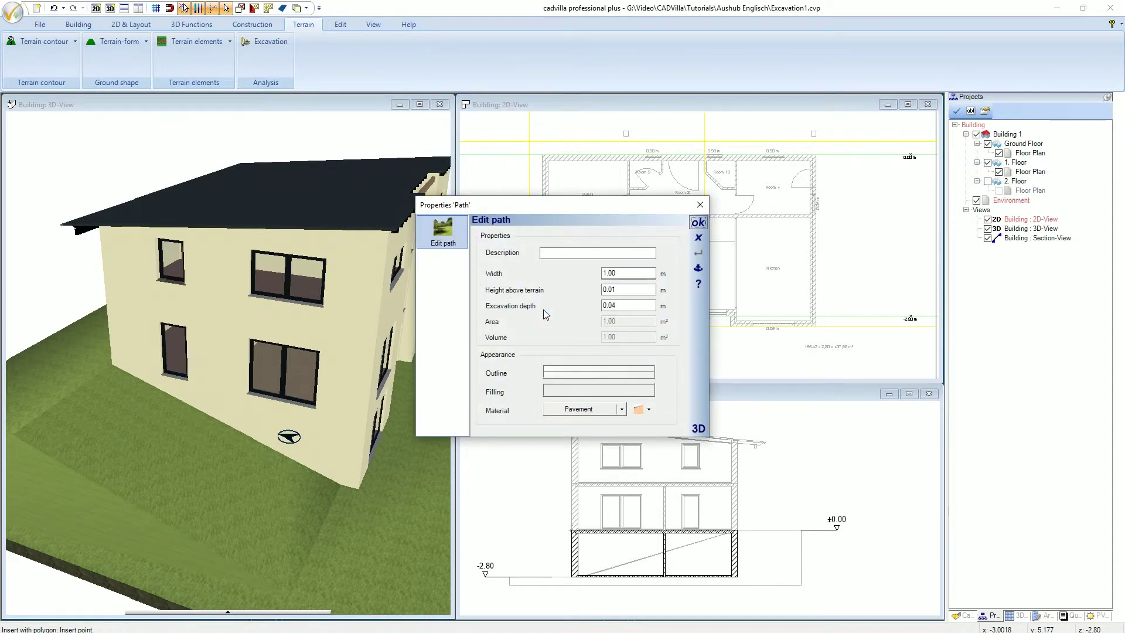
left_click_drag(616, 273, 608, 273)
key("BackSpace")
key("BackSpace")
type(",50")
key("Tab")
Set the path's excavation depth to 0,10 m and apply the path properties
left_click(624, 289)
left_click_drag(624, 306, 610, 305)
type("10")
left_click(698, 223)
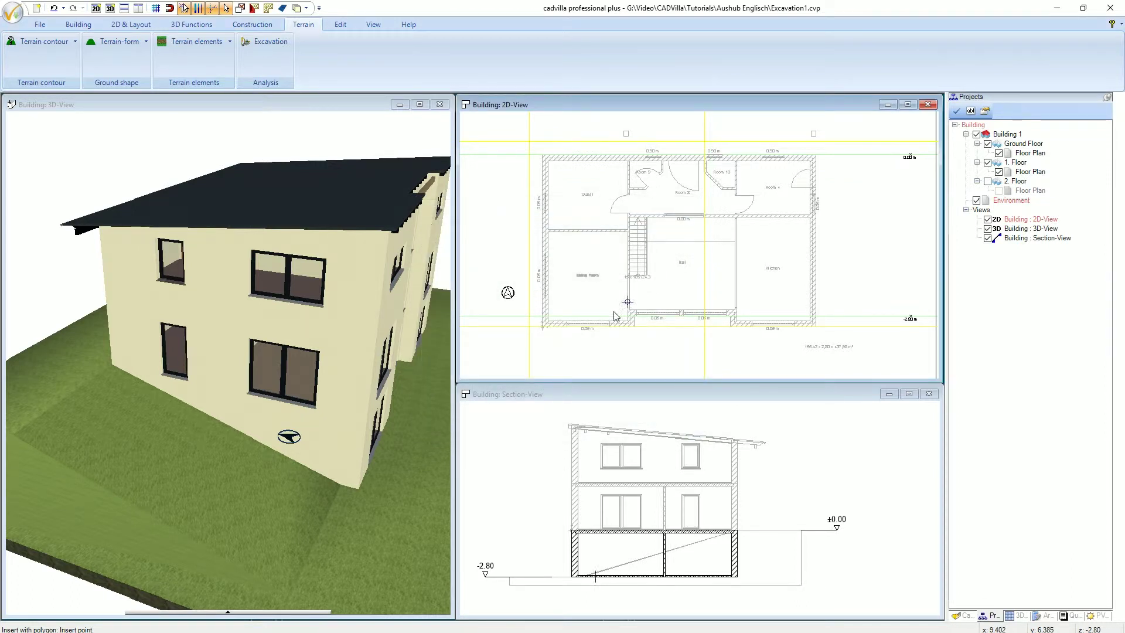
Draw the path along the guideline intersections, from the Living Room's lower outer corner around the Guest room's upper corner to the 9,5 m guideline
left_click(530, 327)
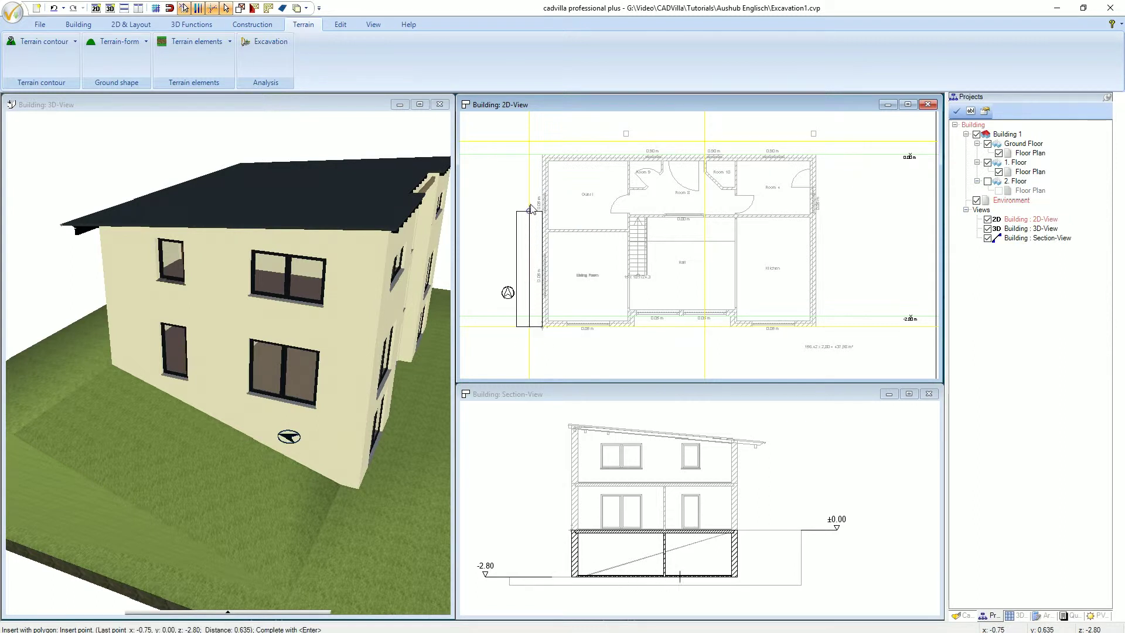
left_click(530, 141)
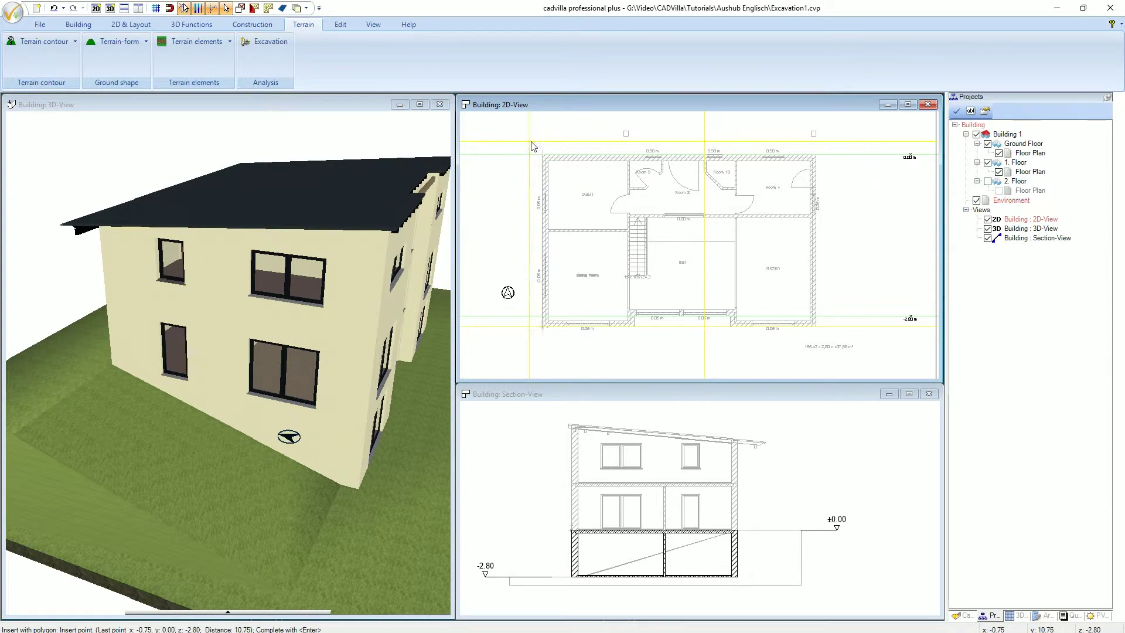
left_click(704, 141)
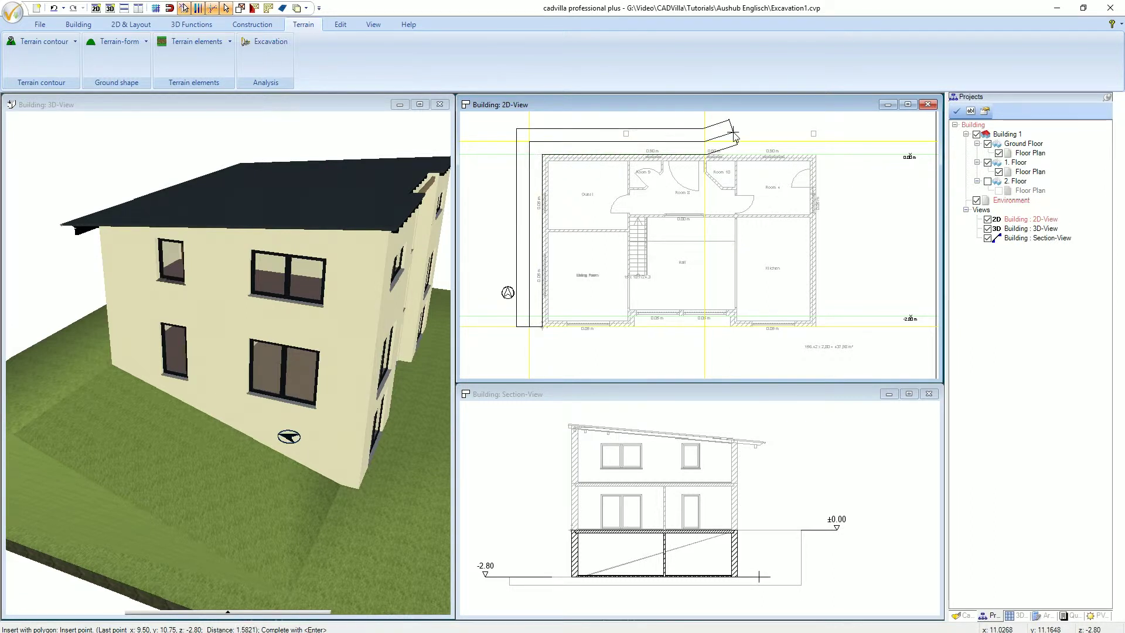
right_click(736, 135)
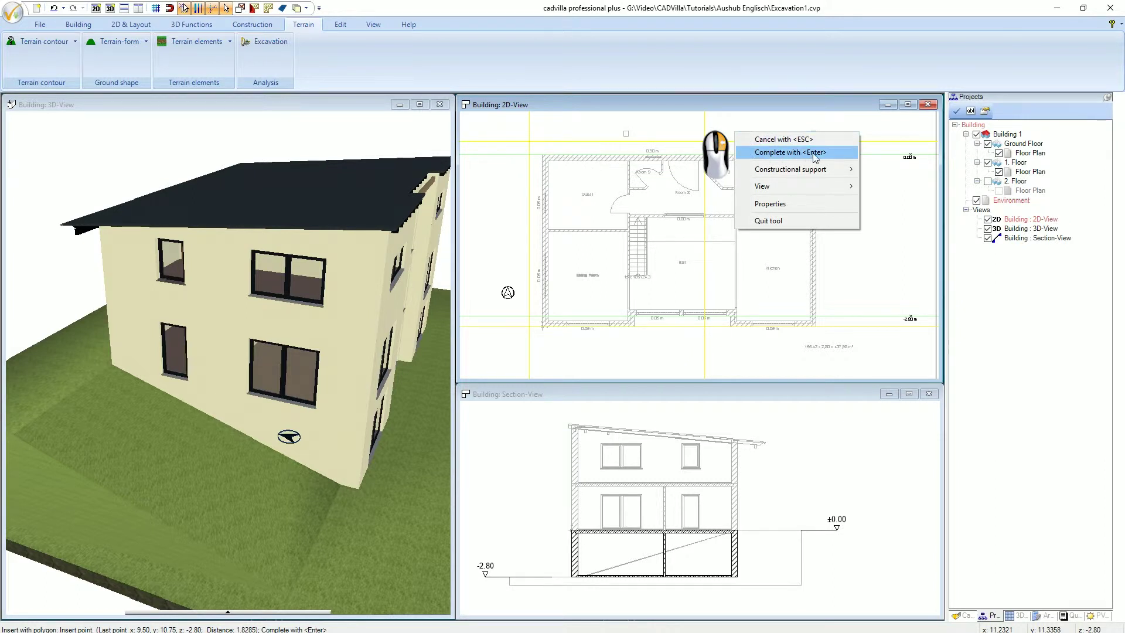
left_click(834, 153)
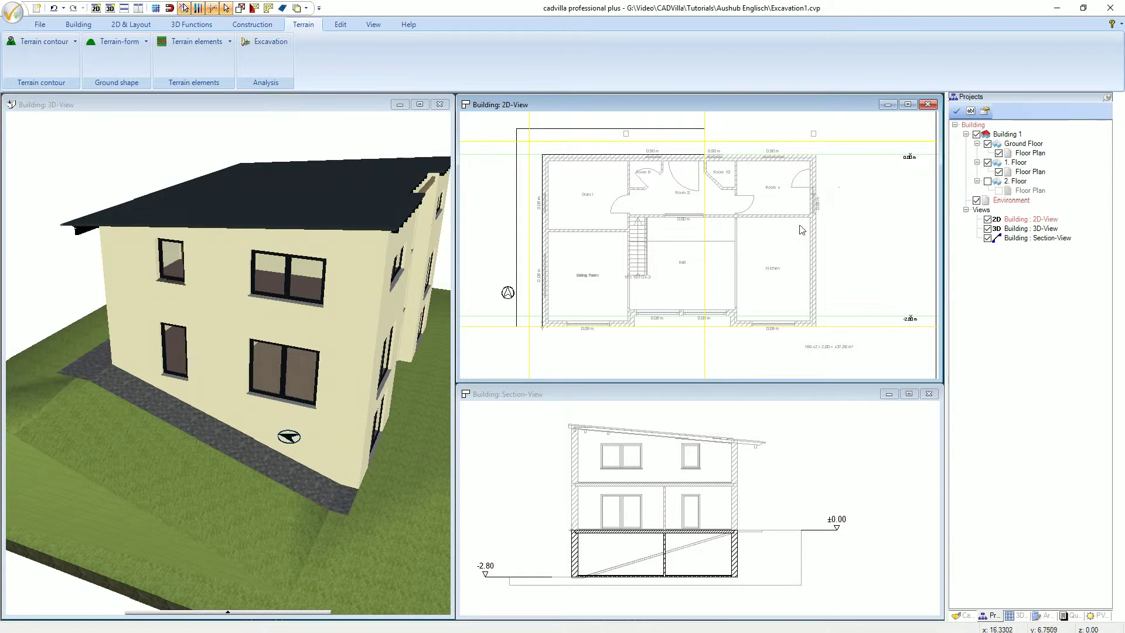
View the path in 3D and inspect it in the terrain elements preview of the Excavation analysis
left_click(266, 104)
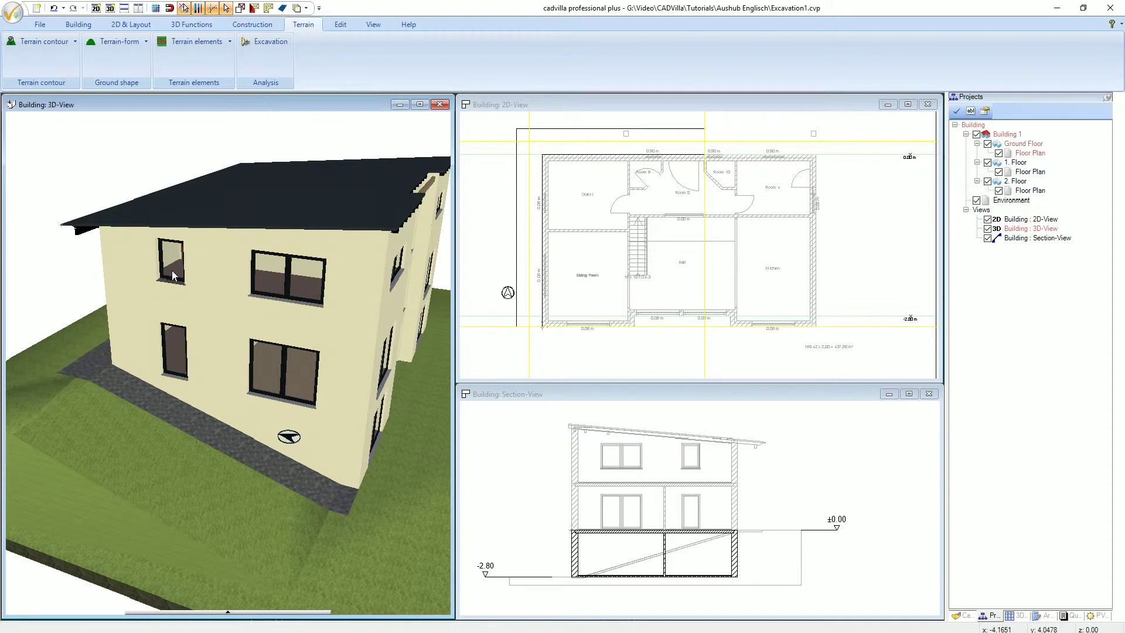
mouse_move(149, 293)
left_mouse_down()
mouse_move(177, 301)
mouse_move(146, 293)
left_mouse_up()
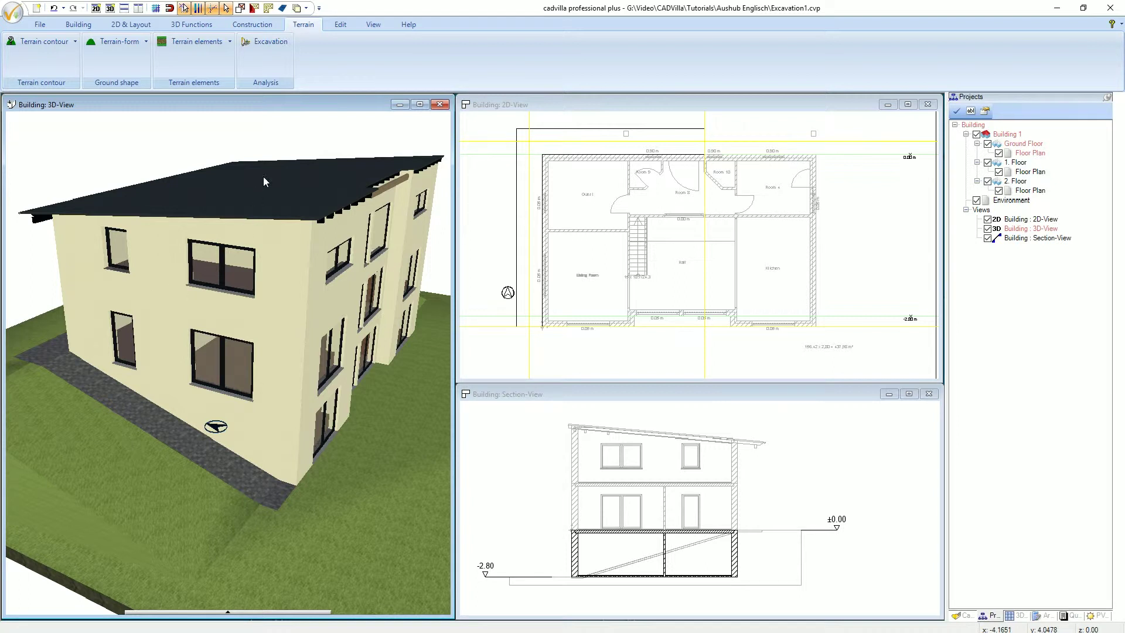
left_click(270, 41)
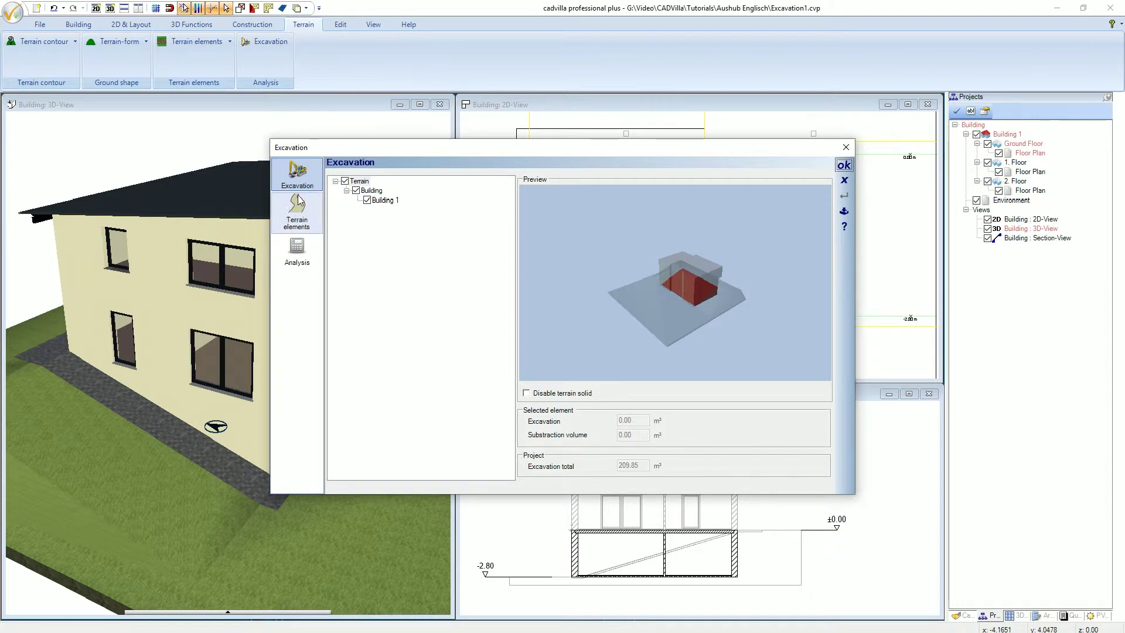
left_click(306, 213)
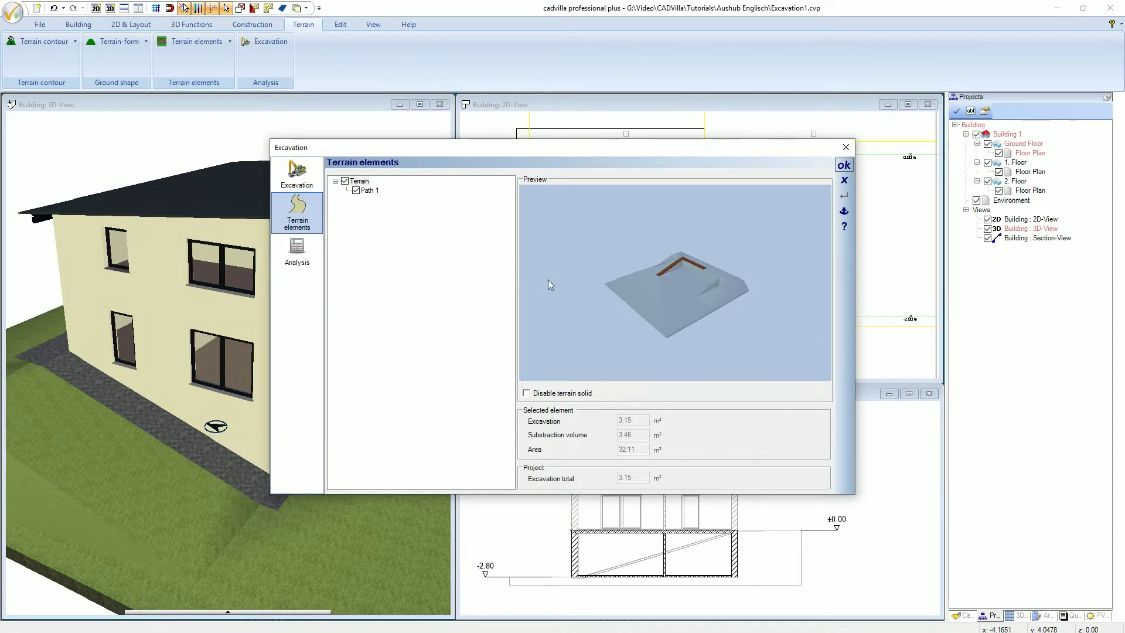
mouse_move(634, 296)
left_mouse_down()
mouse_move(706, 301)
mouse_move(657, 298)
left_mouse_up()
scroll(663, 336, "up", 5)
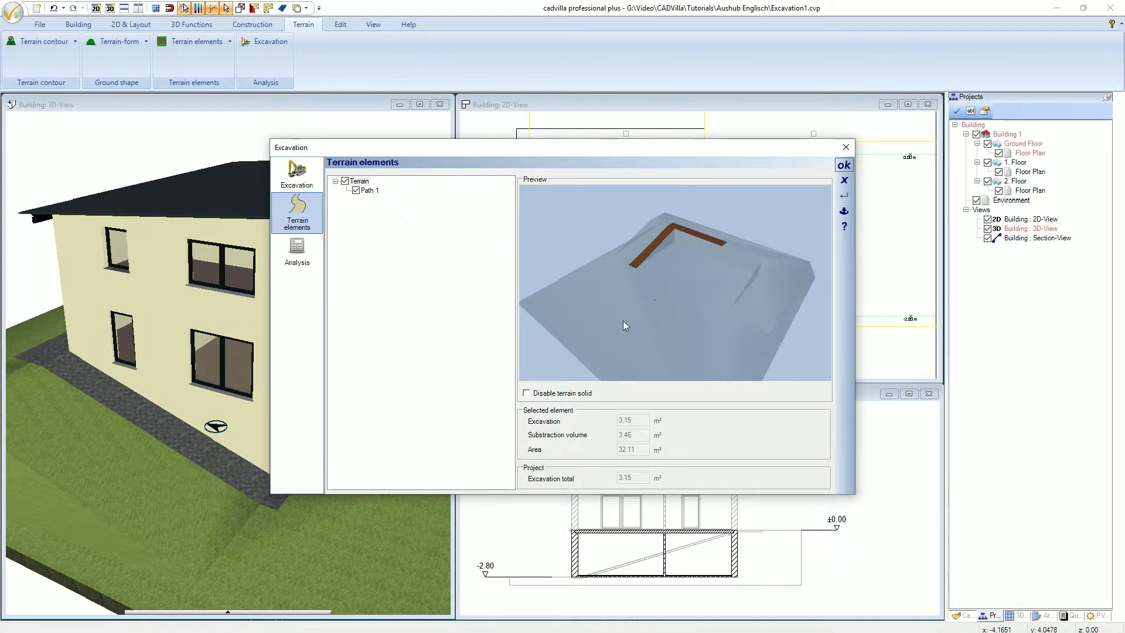
Compare the path preview with the terrain solid disabled and enabled, review the area and volume analysis, and close the Excavation dialog
left_click(526, 393)
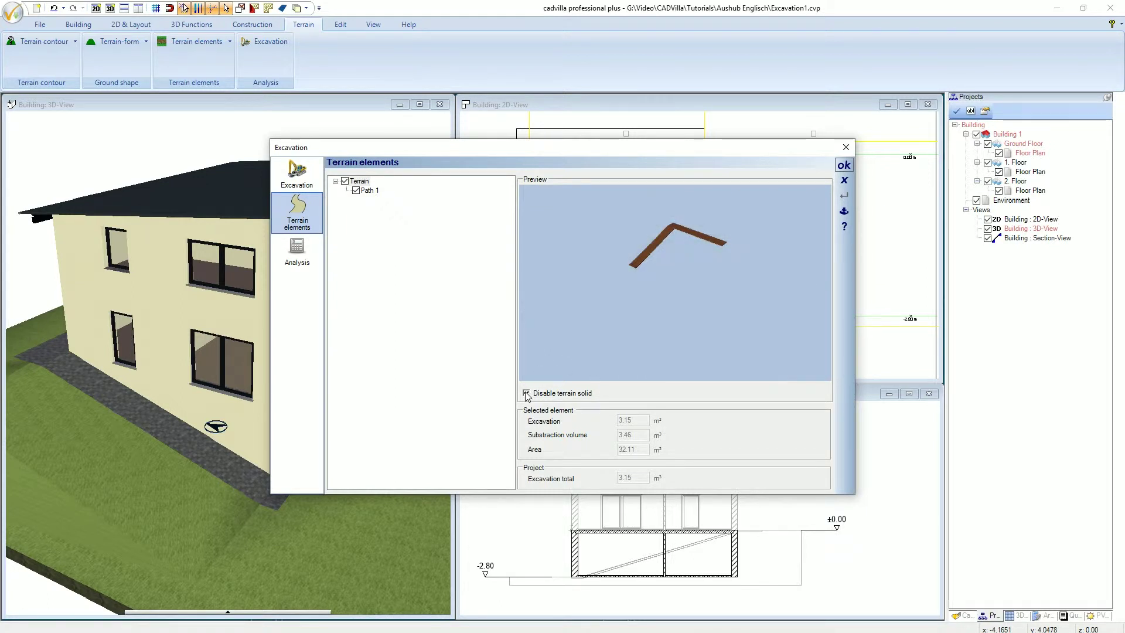
left_click(526, 393)
left_click_drag(648, 286, 612, 309)
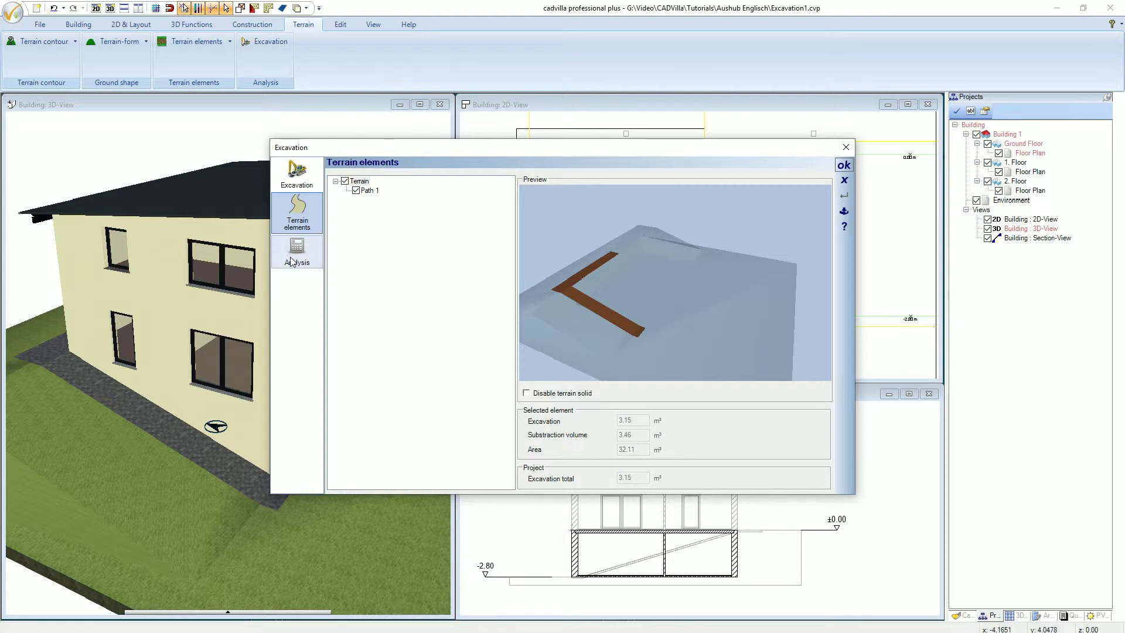
left_click(309, 249)
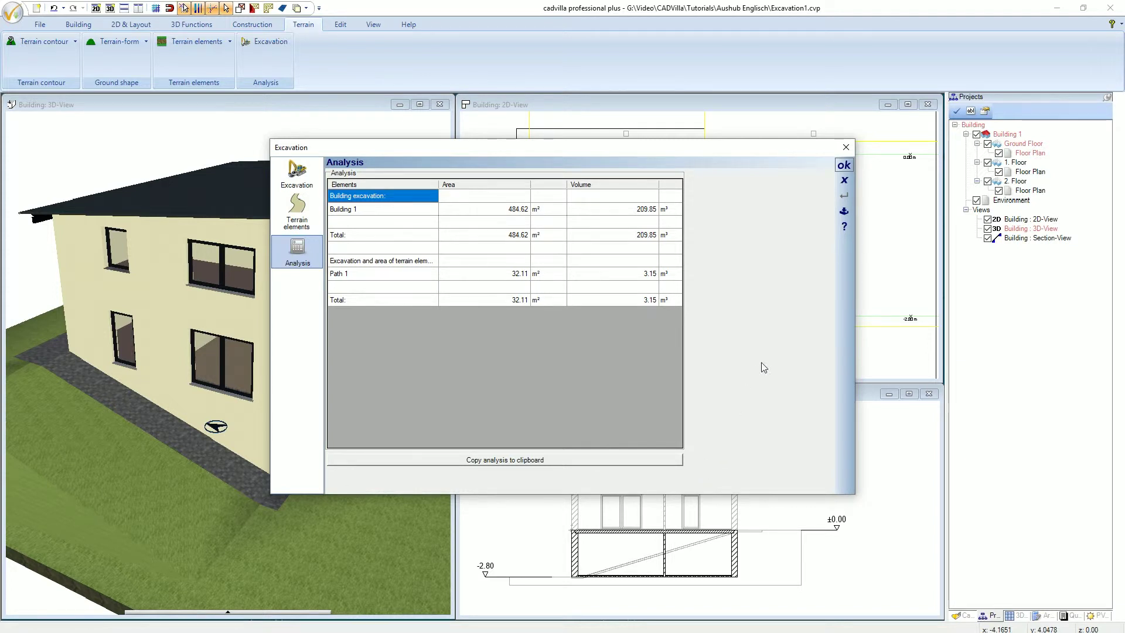
left_click(845, 165)
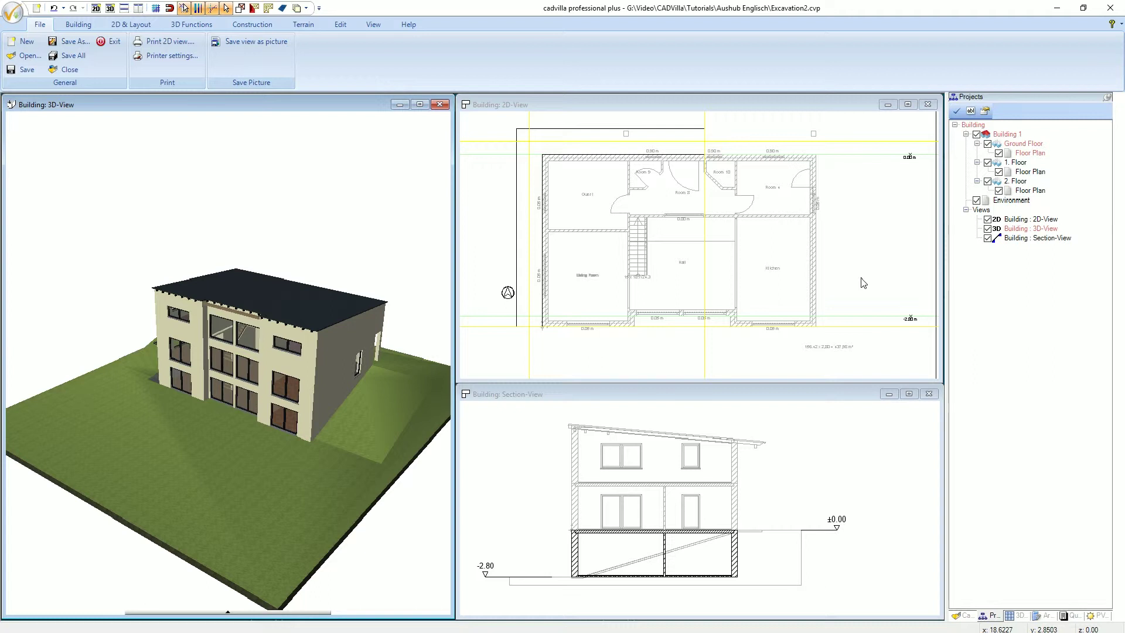
Start a numeric parallel guideline in the 2D view and set the guideline colour to blue
left_click(849, 107)
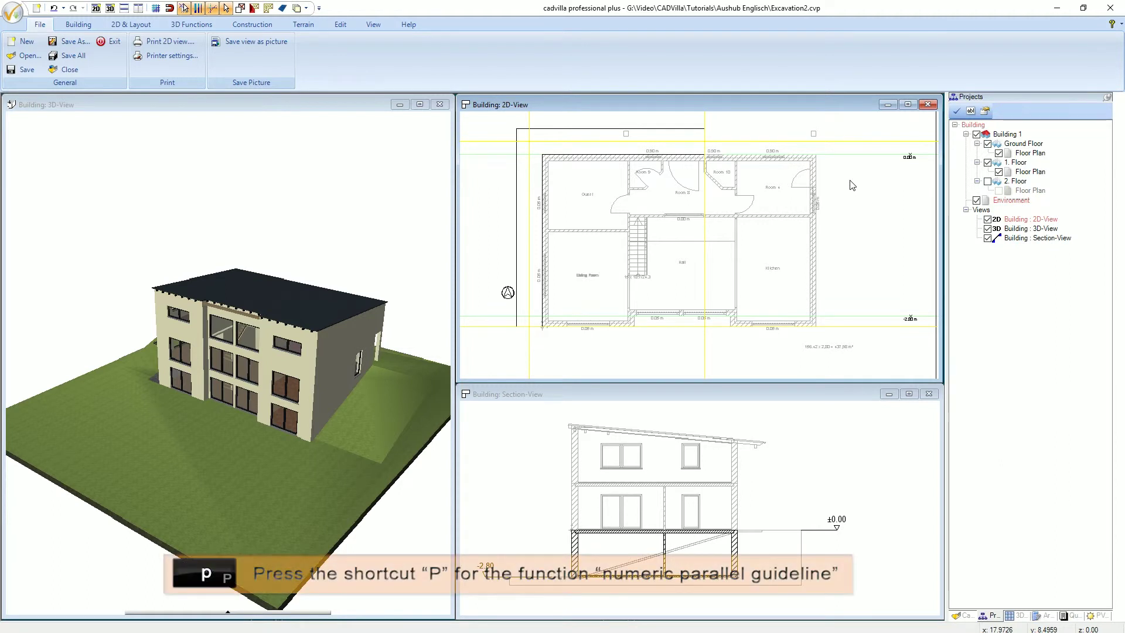
key("p")
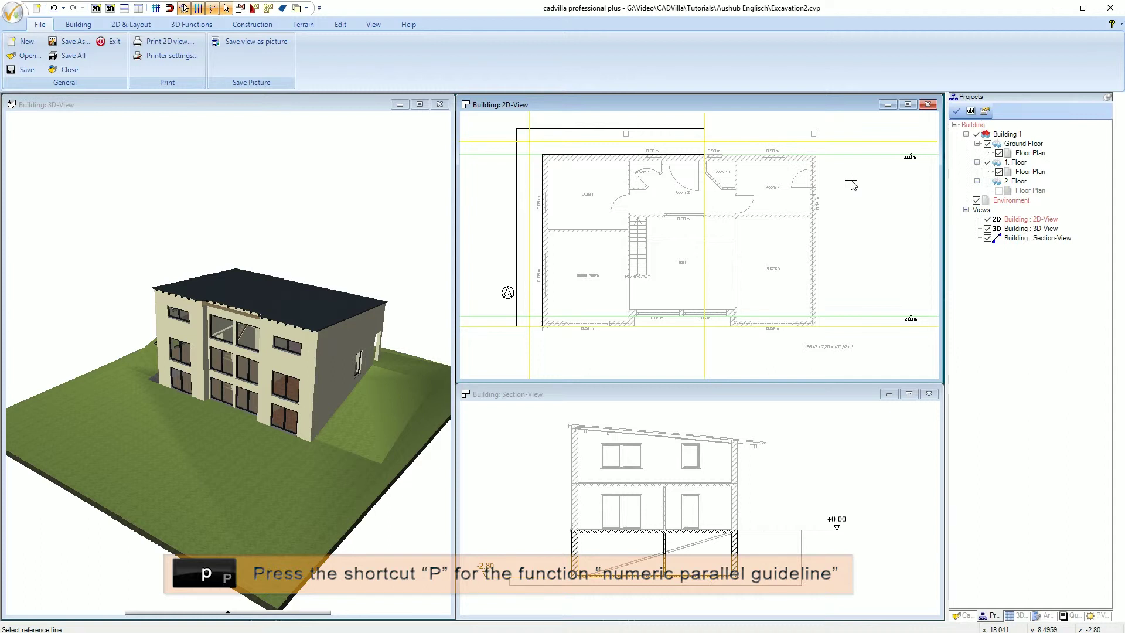
right_click(850, 183)
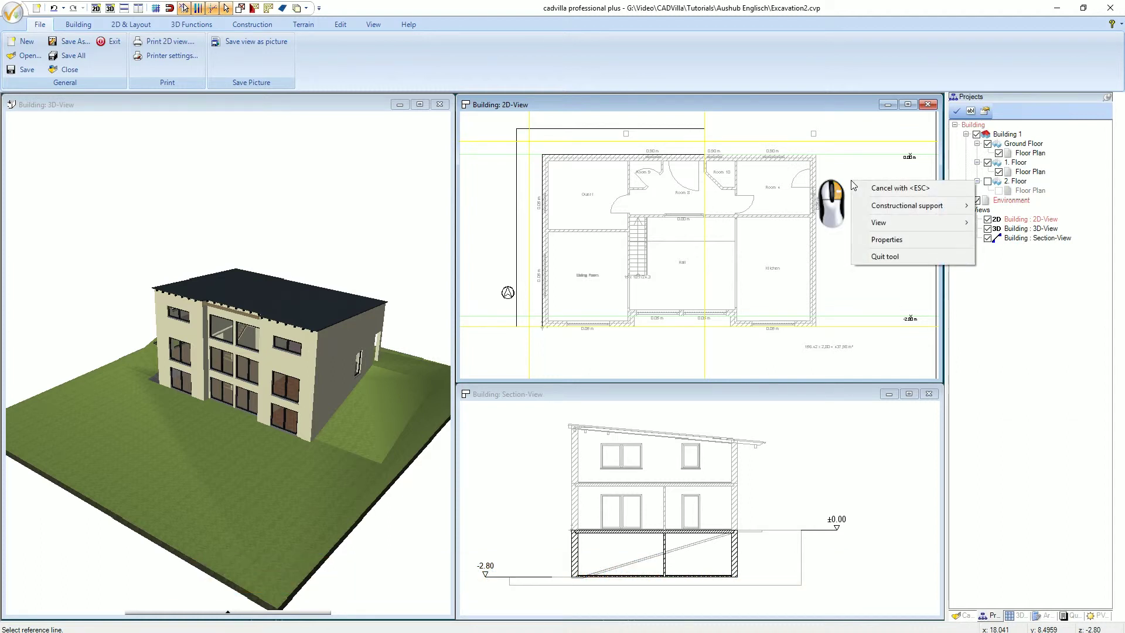
left_click(888, 238)
left_click(619, 321)
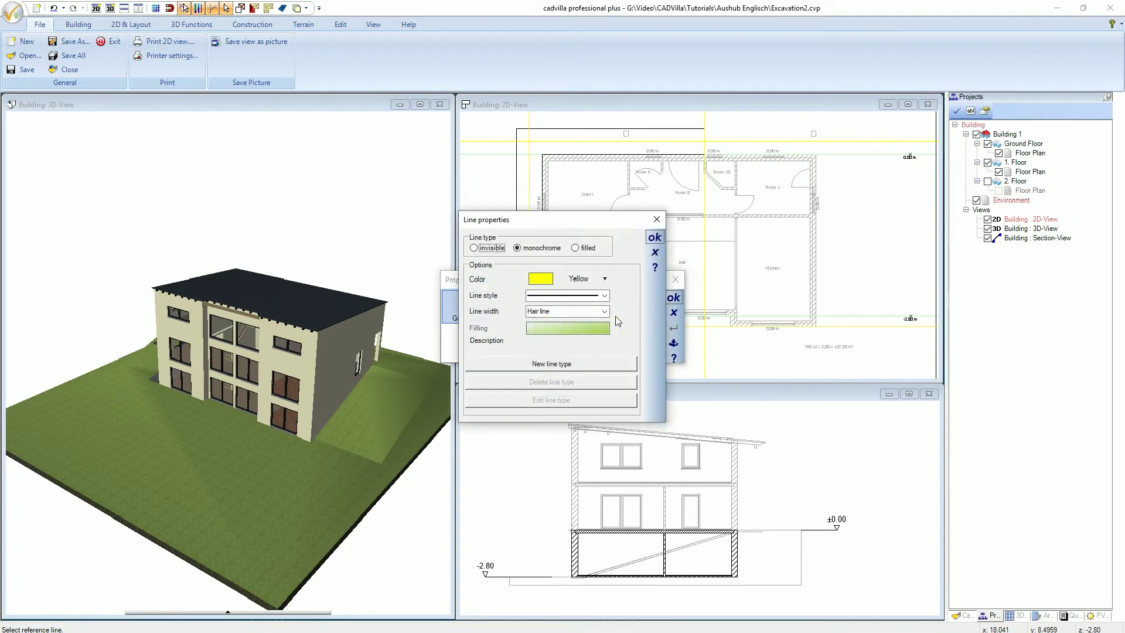
left_click(583, 279)
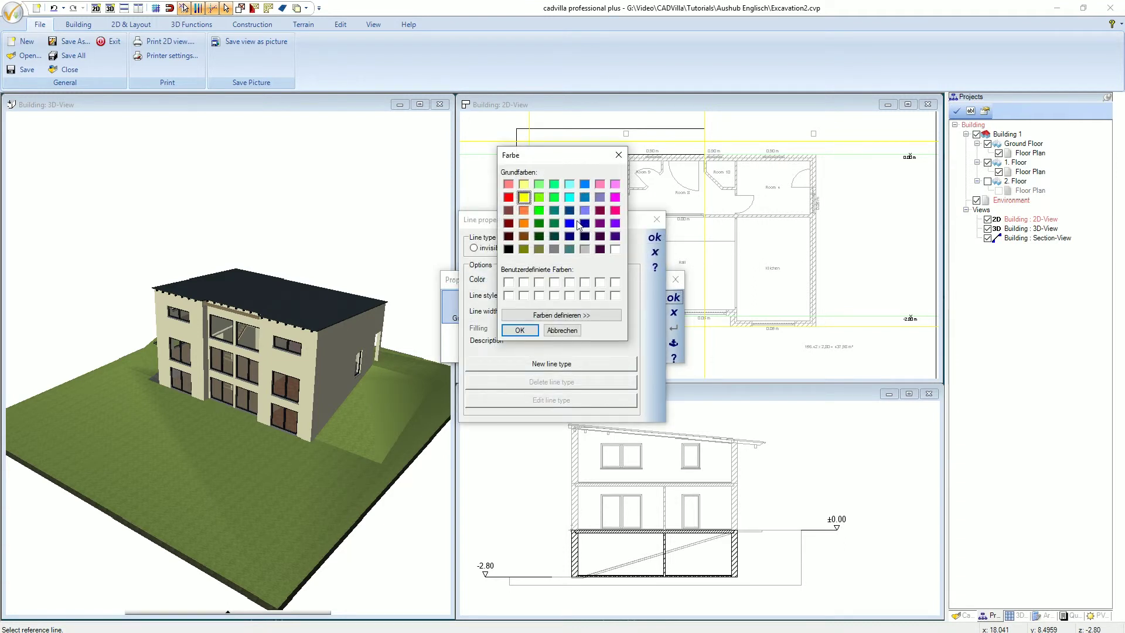
left_click(569, 224)
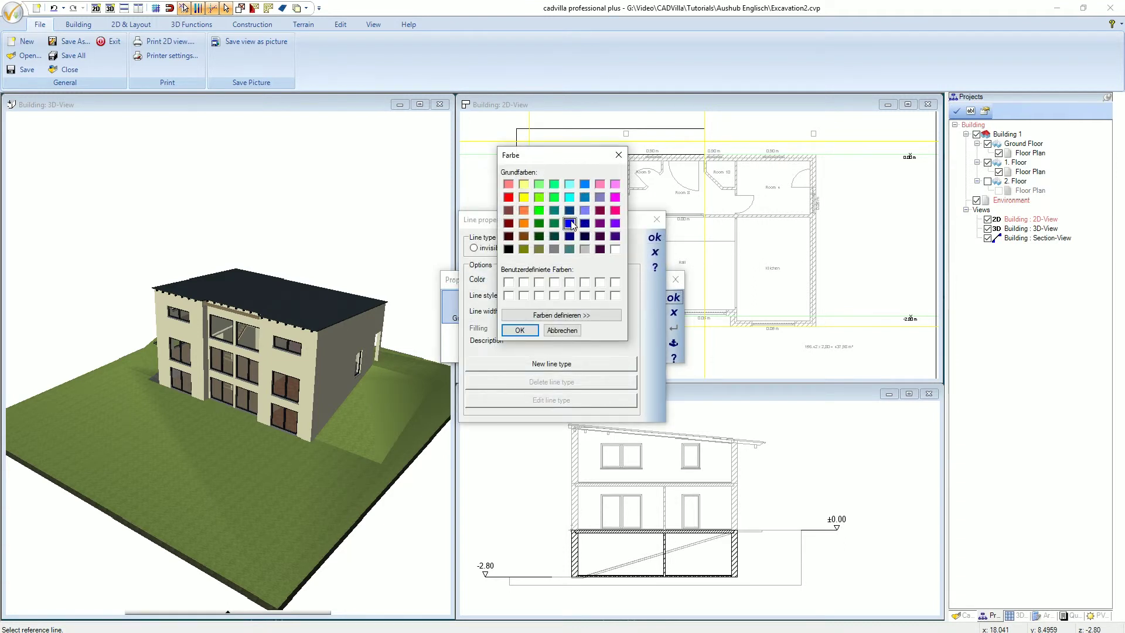
left_click(520, 330)
left_click(655, 237)
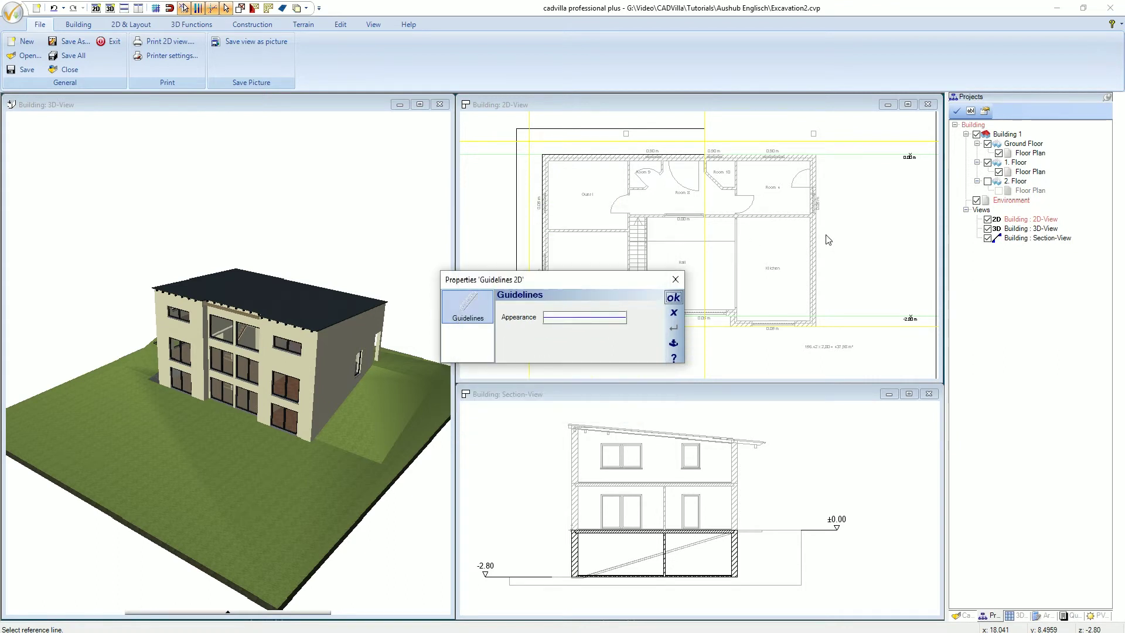
left_click(673, 297)
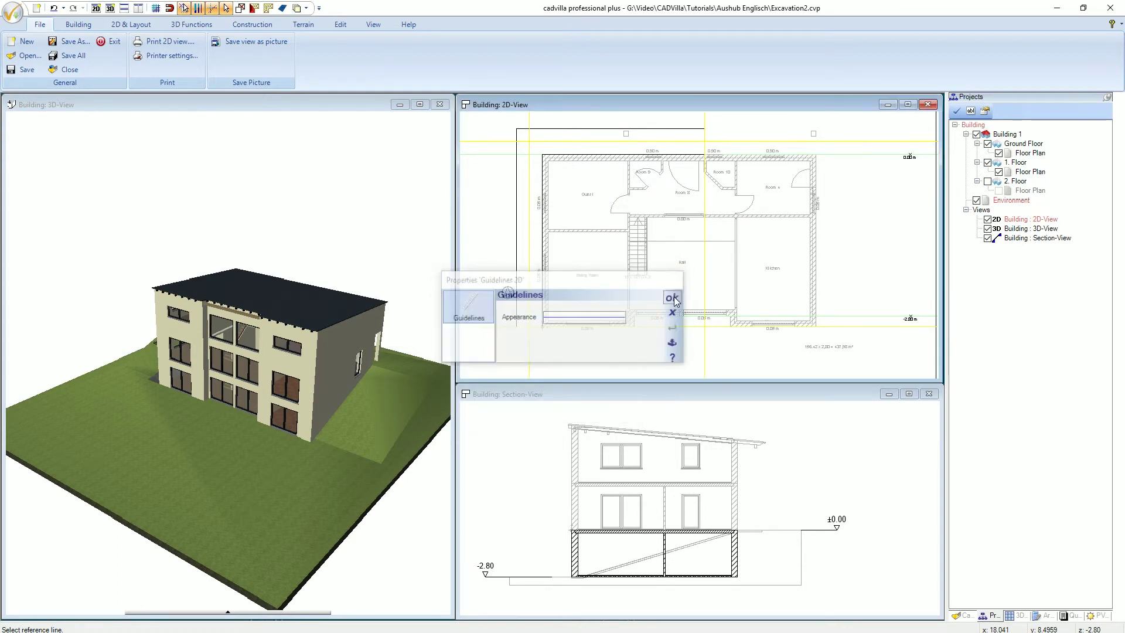
Place a parallel guideline 1 m outside the Kitchen's side outer wall and finish the guideline tool
left_click(816, 241)
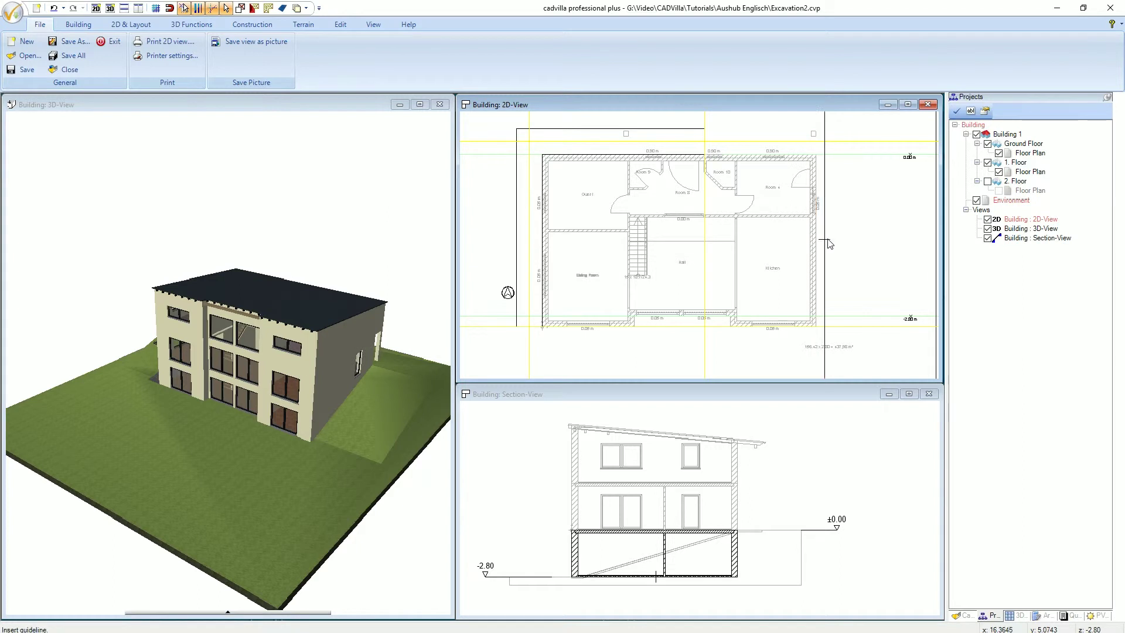
left_click(849, 244)
type("1")
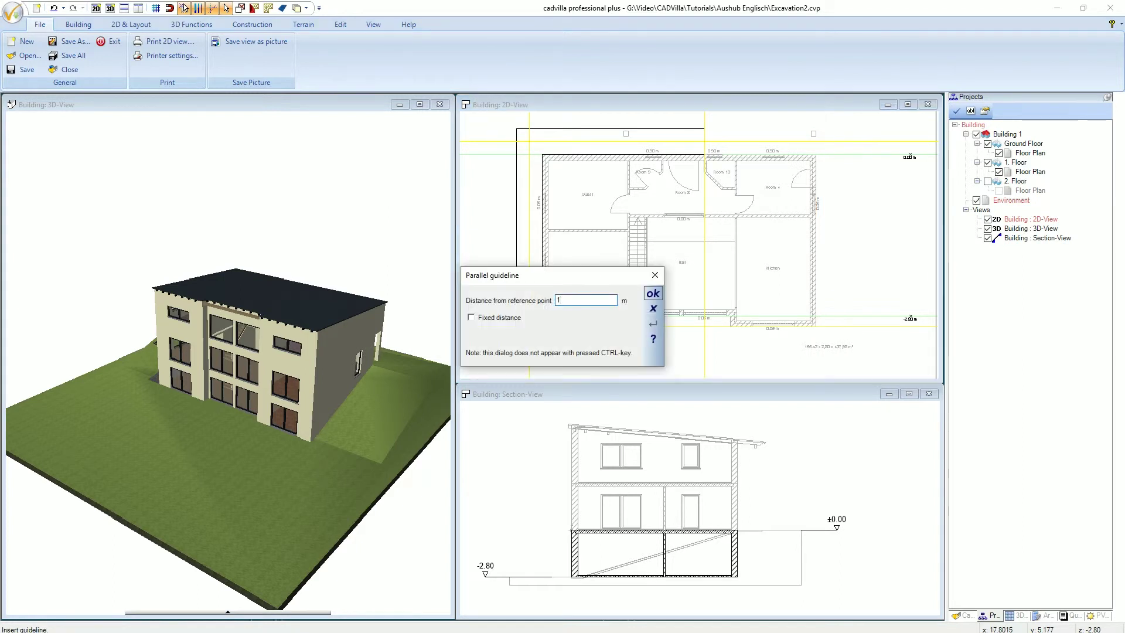
key("Return")
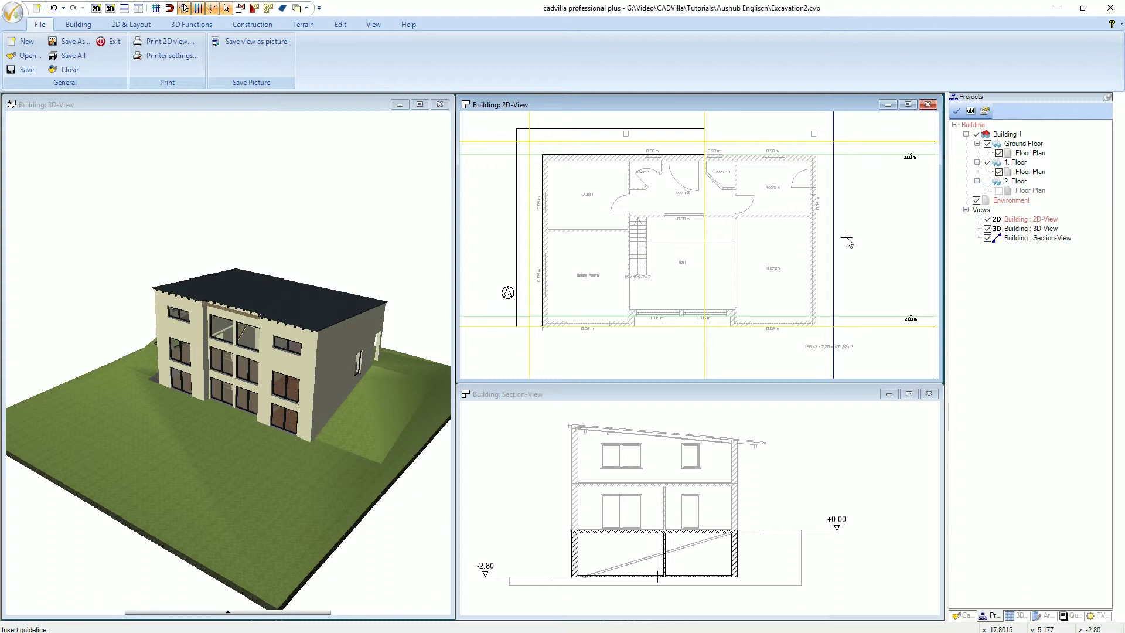
key("Escape")
Activate the Environment layer for the 3D view and start a rectangle-inserted Substraction solid cube on the lower terrain surface
left_click(292, 111)
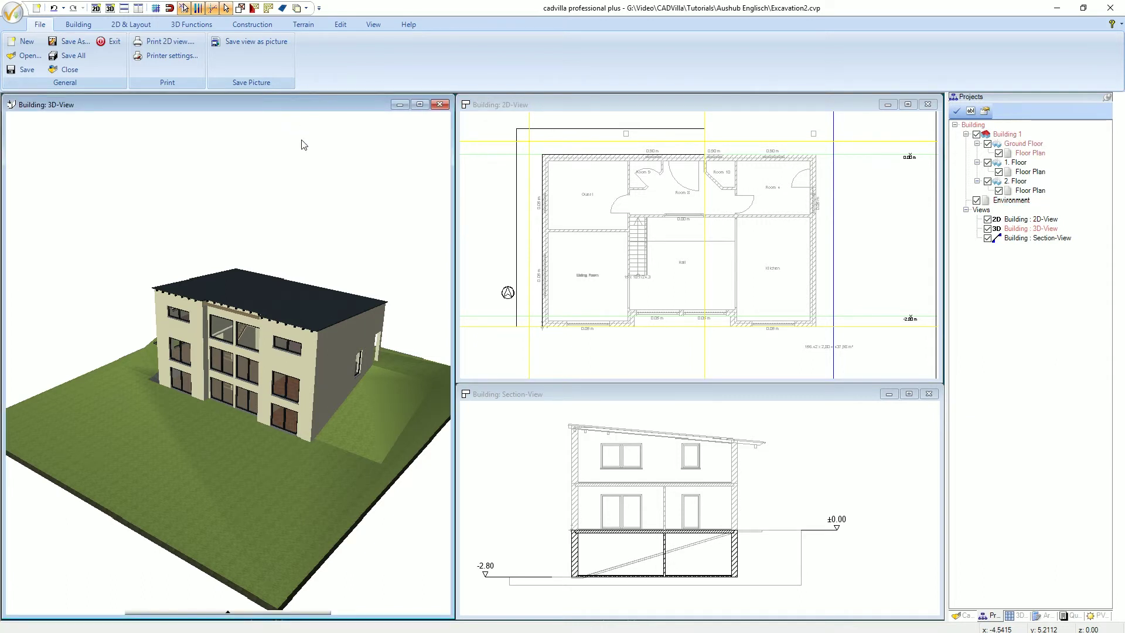
left_click(1010, 201)
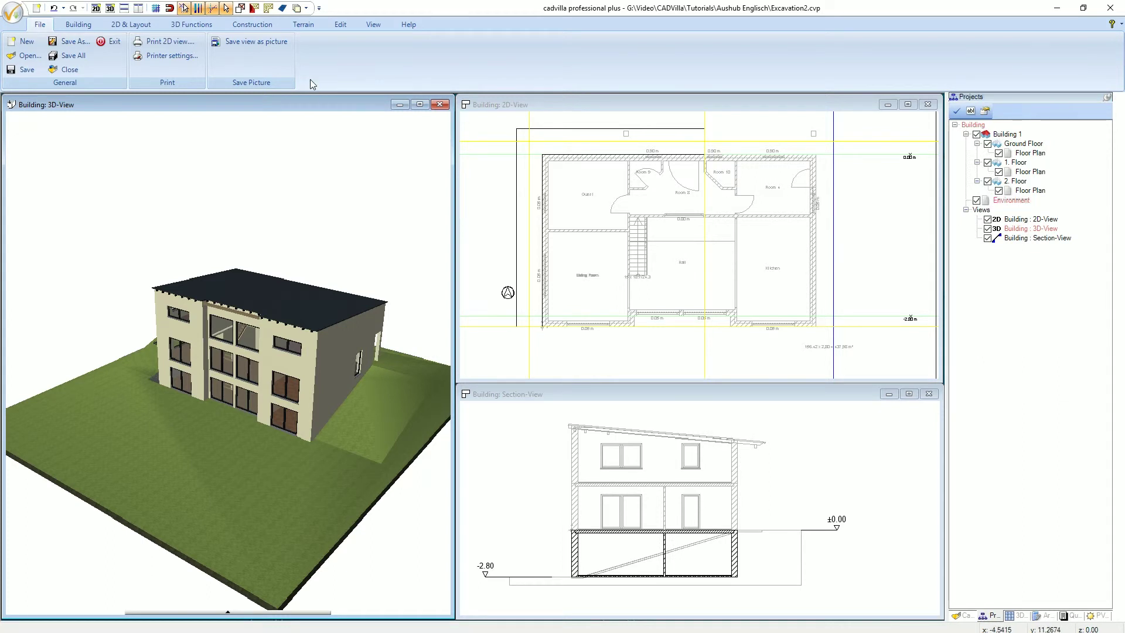
left_click(253, 24)
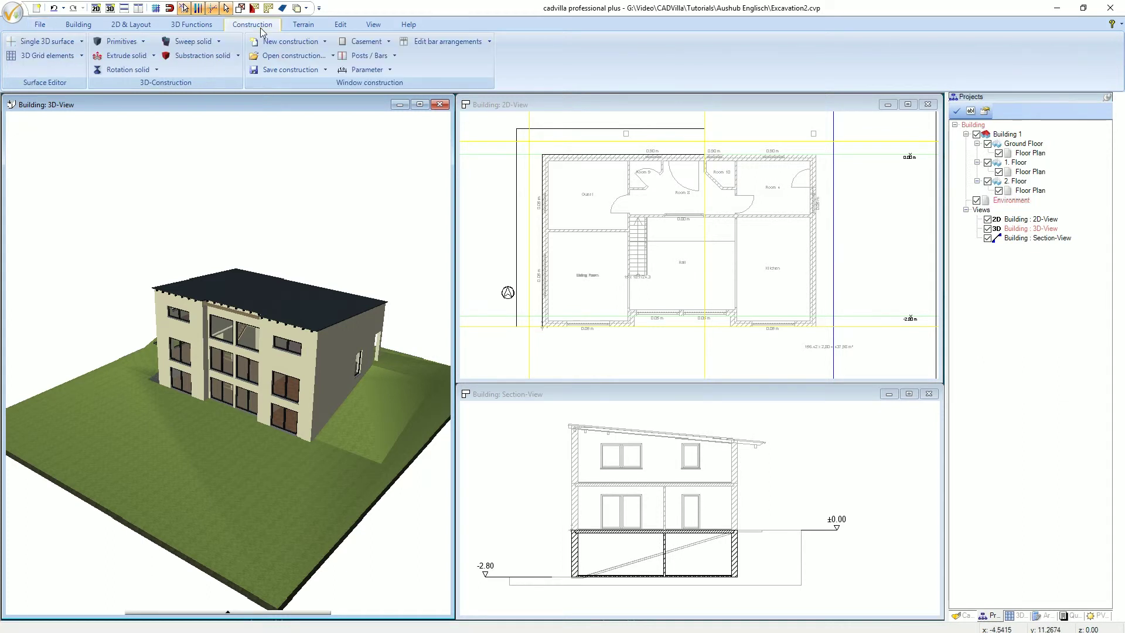
left_click(230, 59)
mouse_move(222, 73)
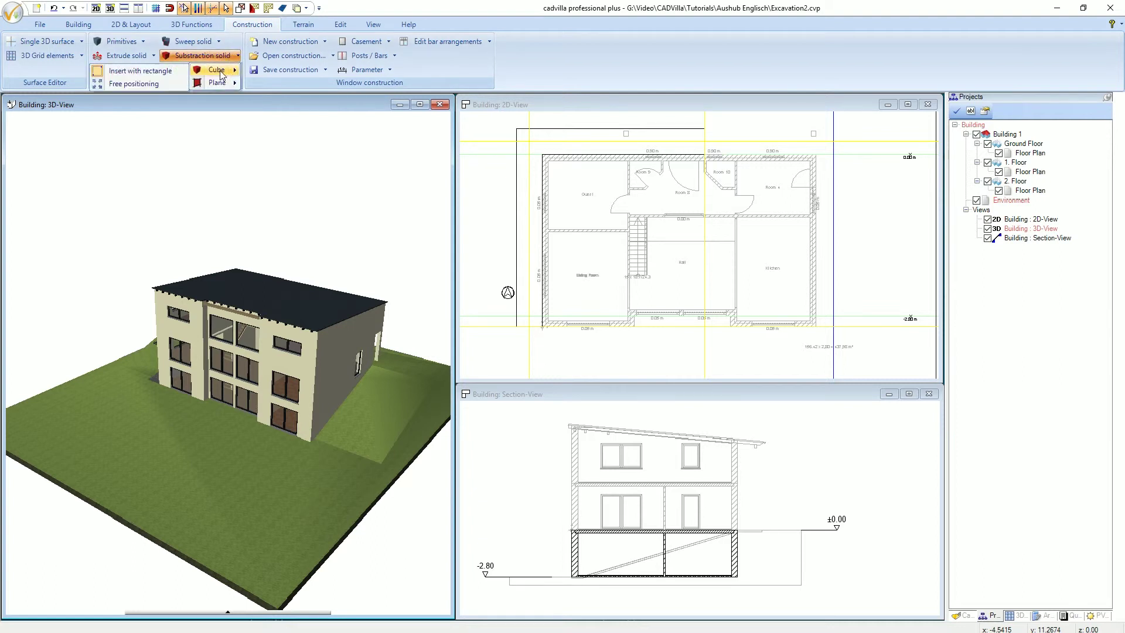
left_click(173, 73)
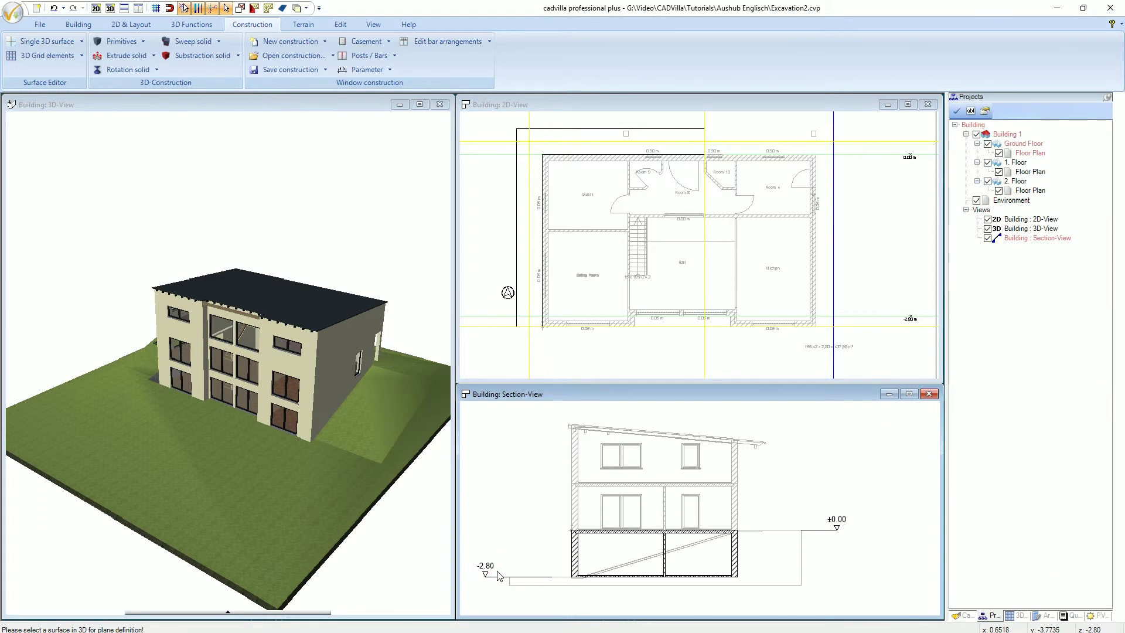
left_click(266, 502)
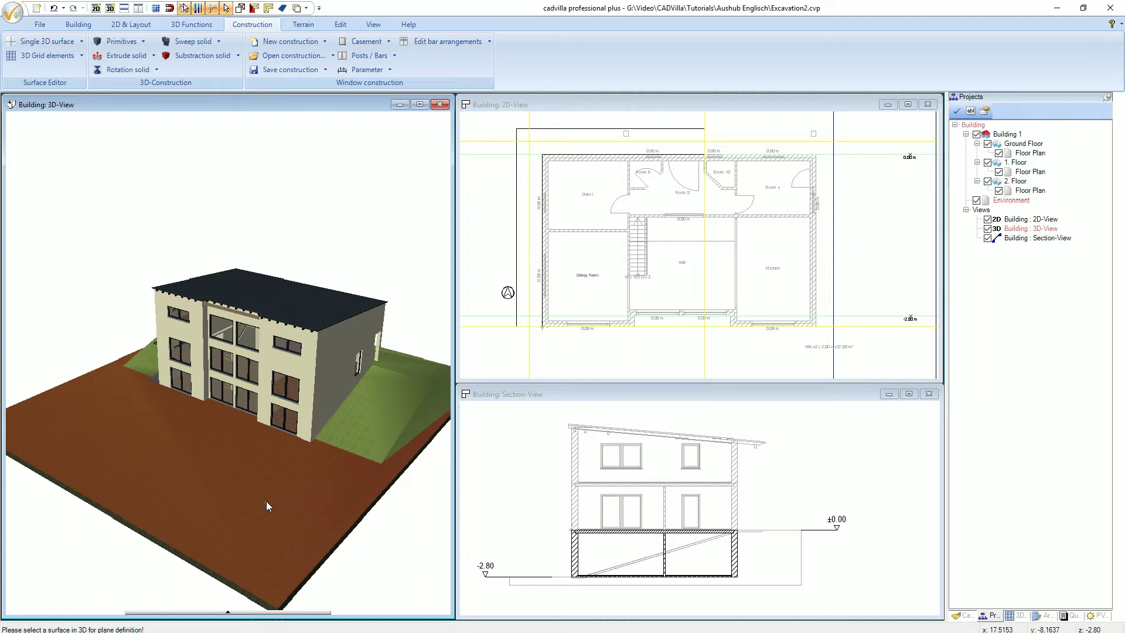
left_click(266, 502)
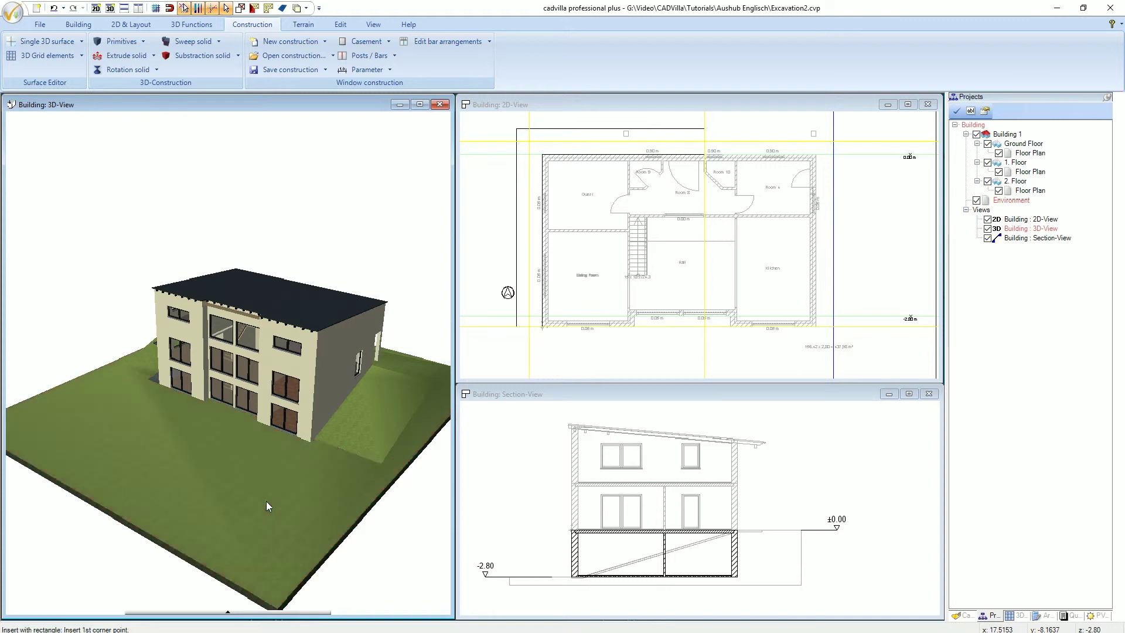
Set the substraction cube's depth to 10 m and height to 2.80 m in its properties from the 2D view
left_click(855, 103)
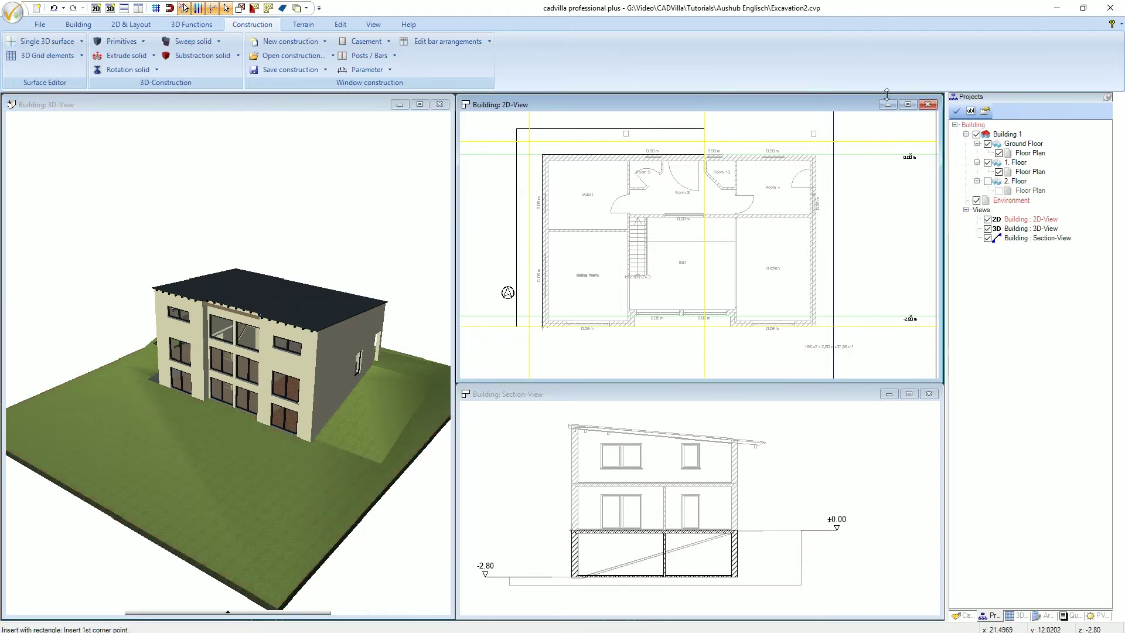
right_click(866, 259)
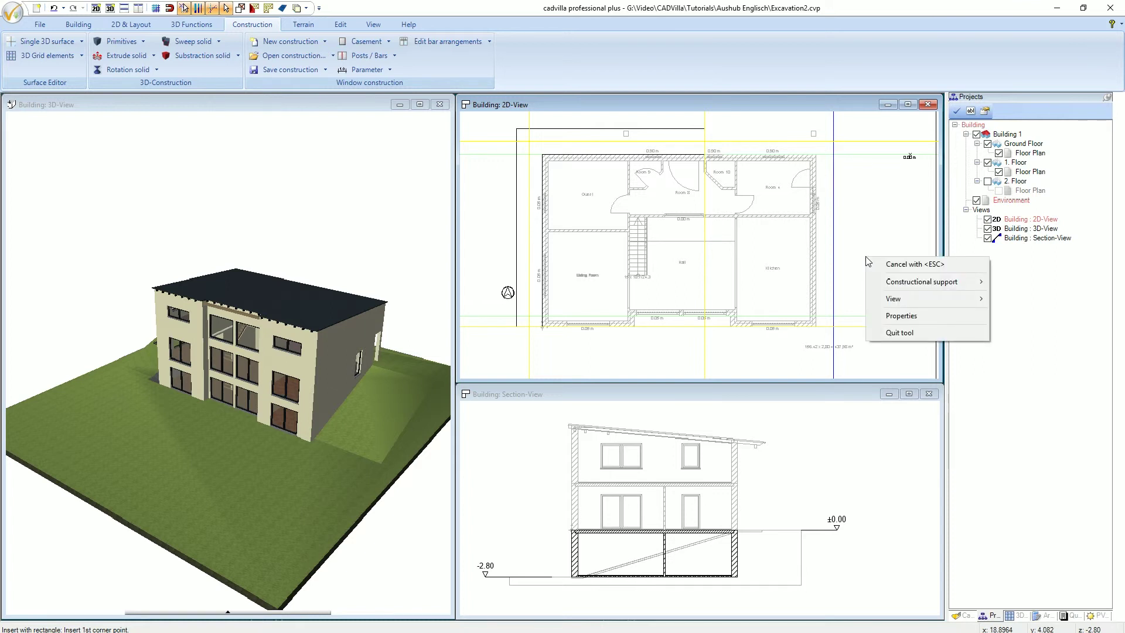
left_click(915, 314)
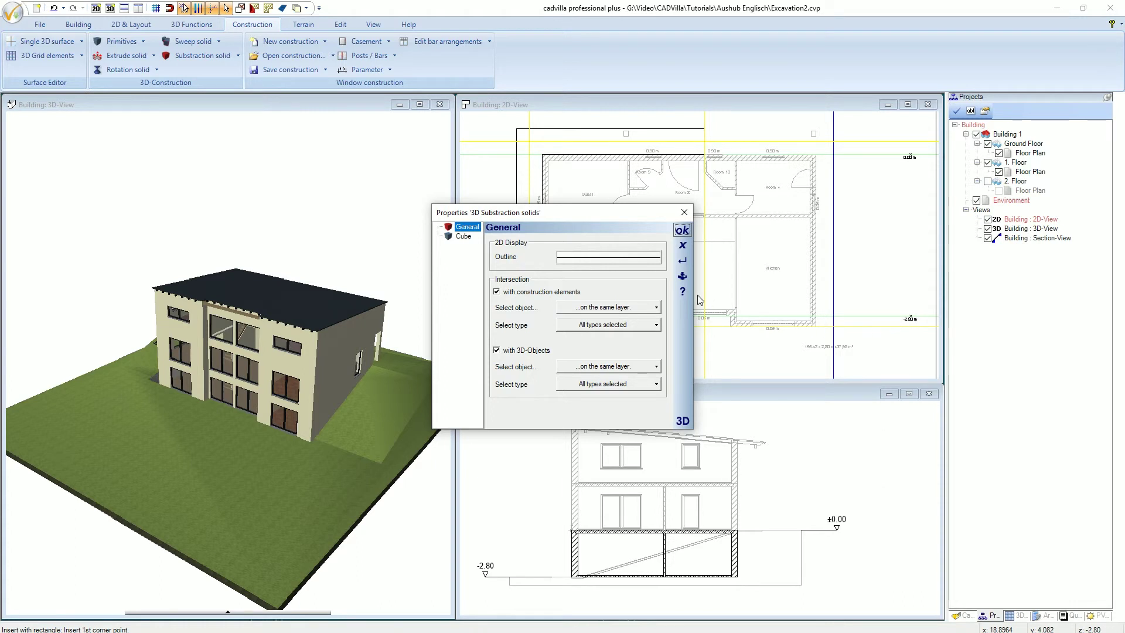
left_click(462, 237)
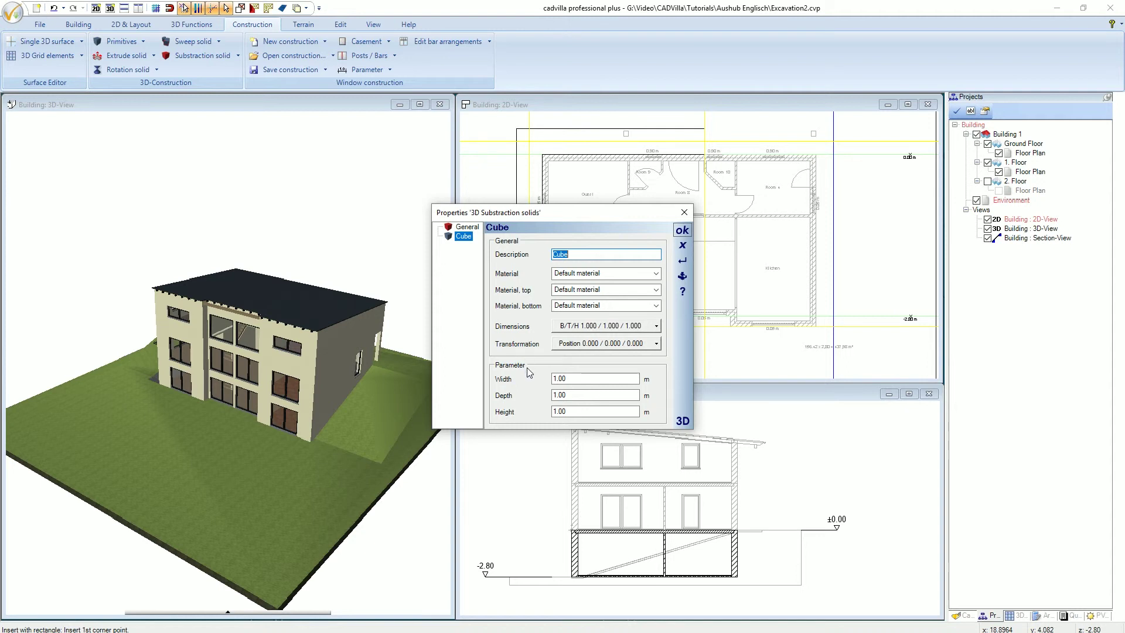
double_click(567, 398)
type("10")
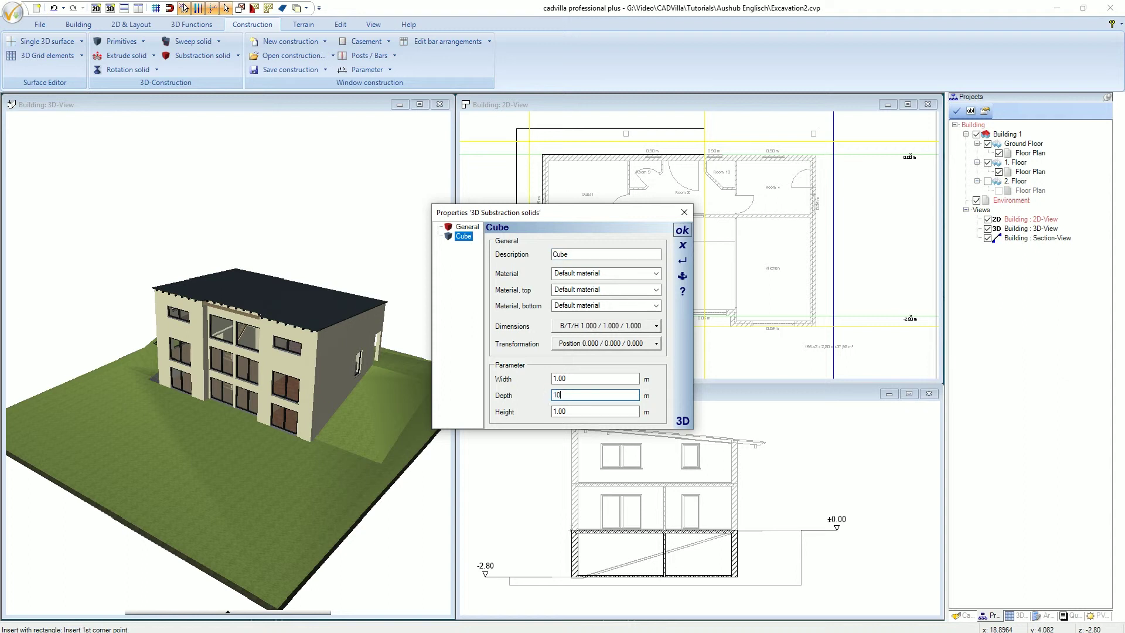
key("Tab")
type("2,80")
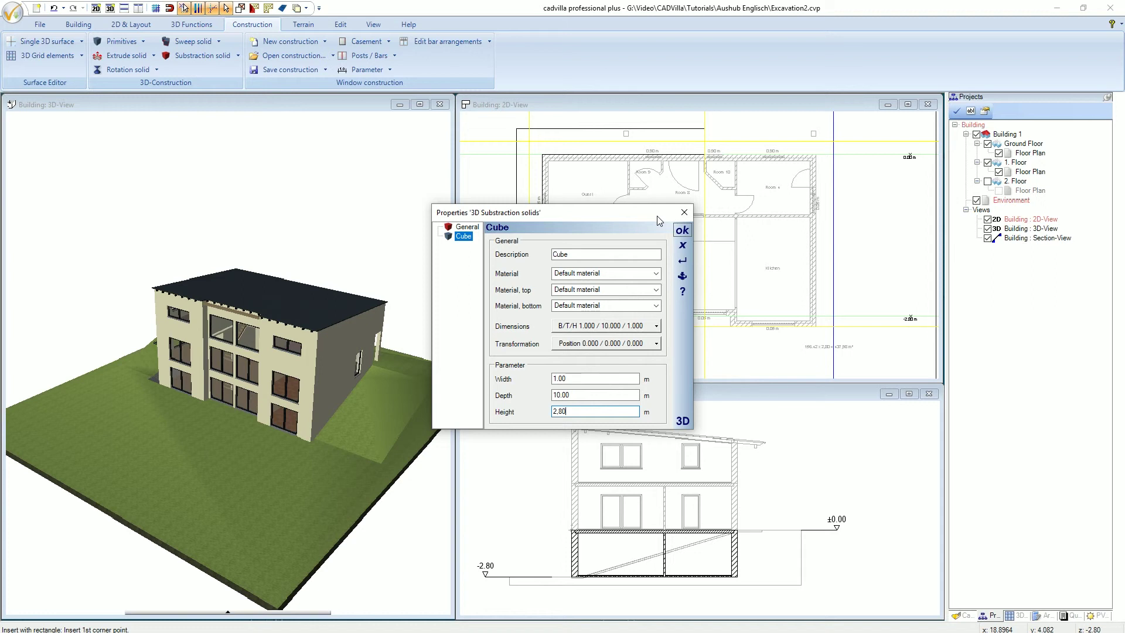
left_click(683, 232)
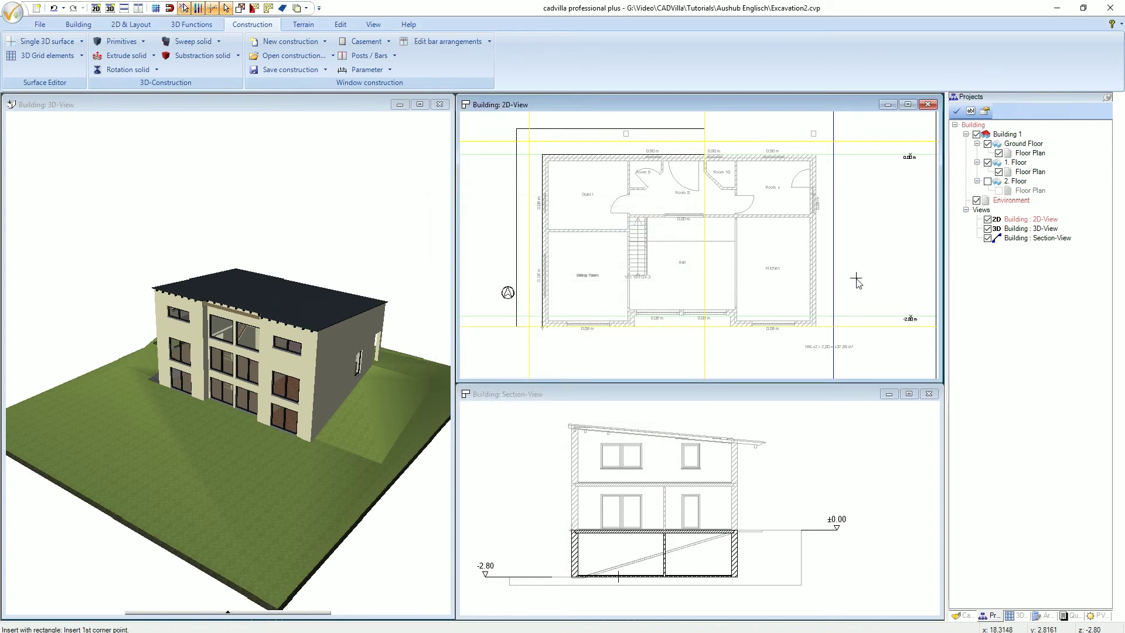
Place the substraction cube between the blue guideline and the Kitchen's side outer wall, and inspect it against the basement in 3D
left_click(826, 326)
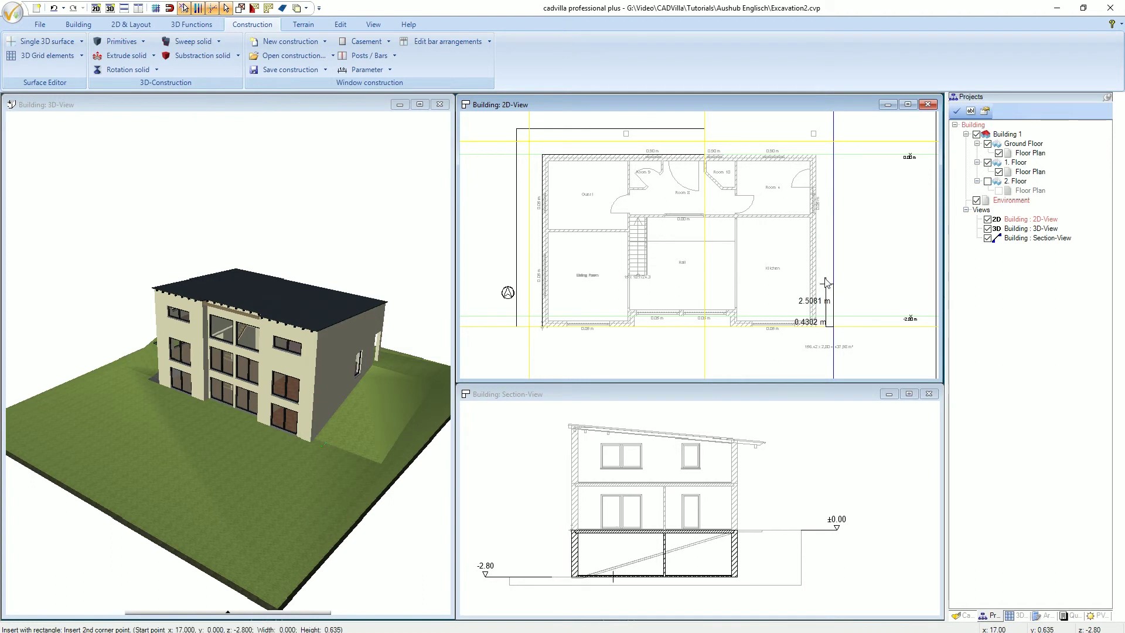
left_click(818, 156)
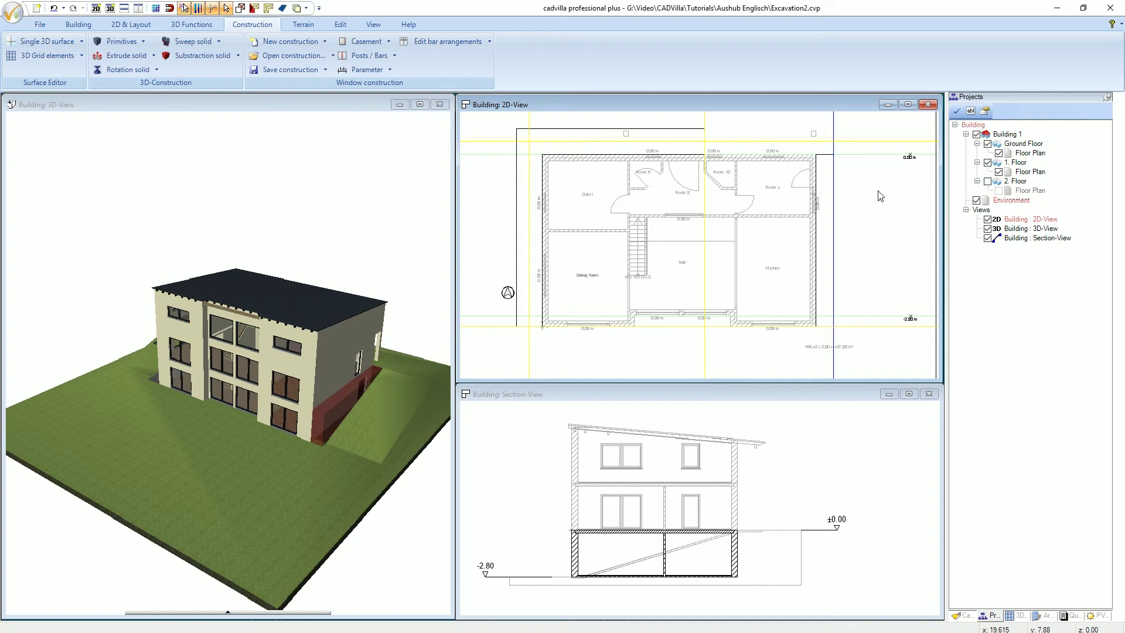
left_click(332, 105)
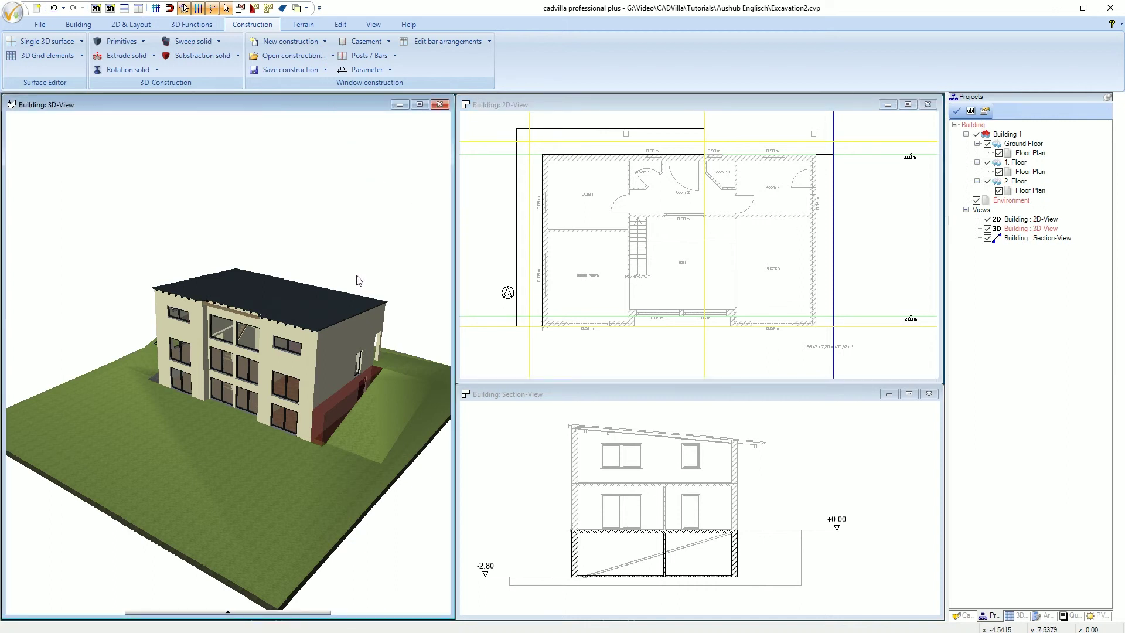
scroll(370, 385, "up", 3)
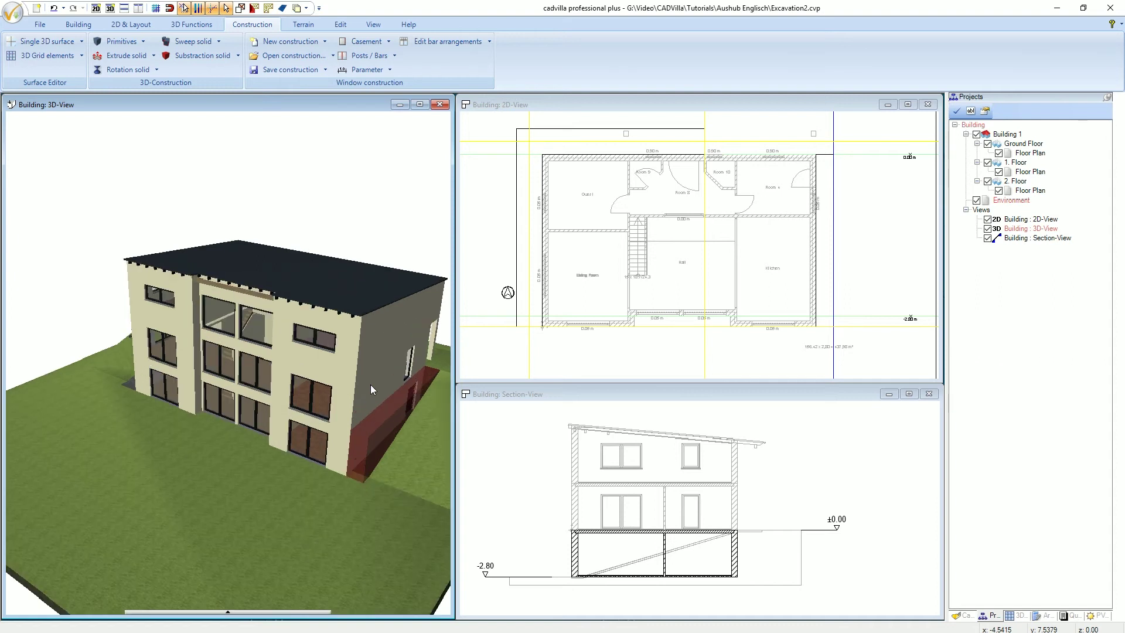
scroll(424, 407, "up", 5)
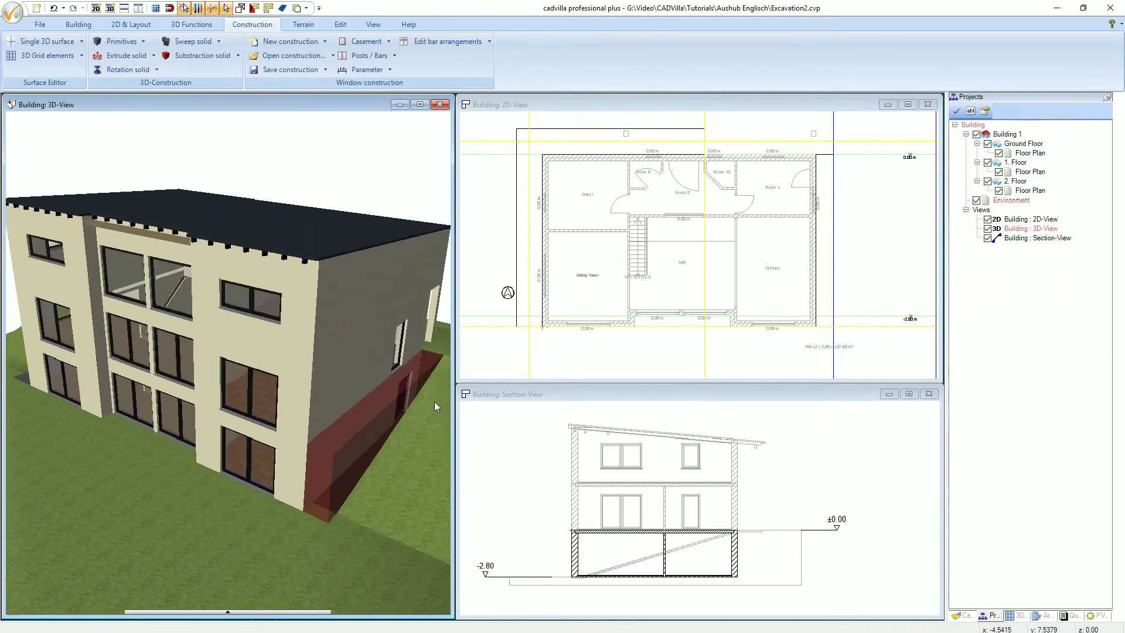
scroll(426, 401, "up", 3)
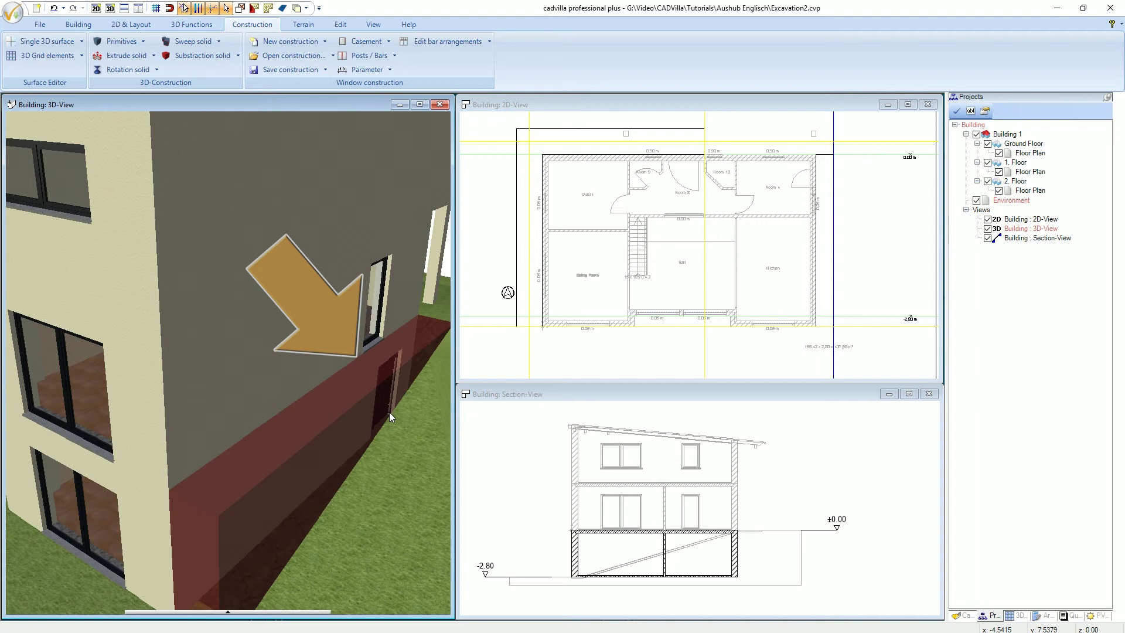
scroll(370, 416, "down", 8)
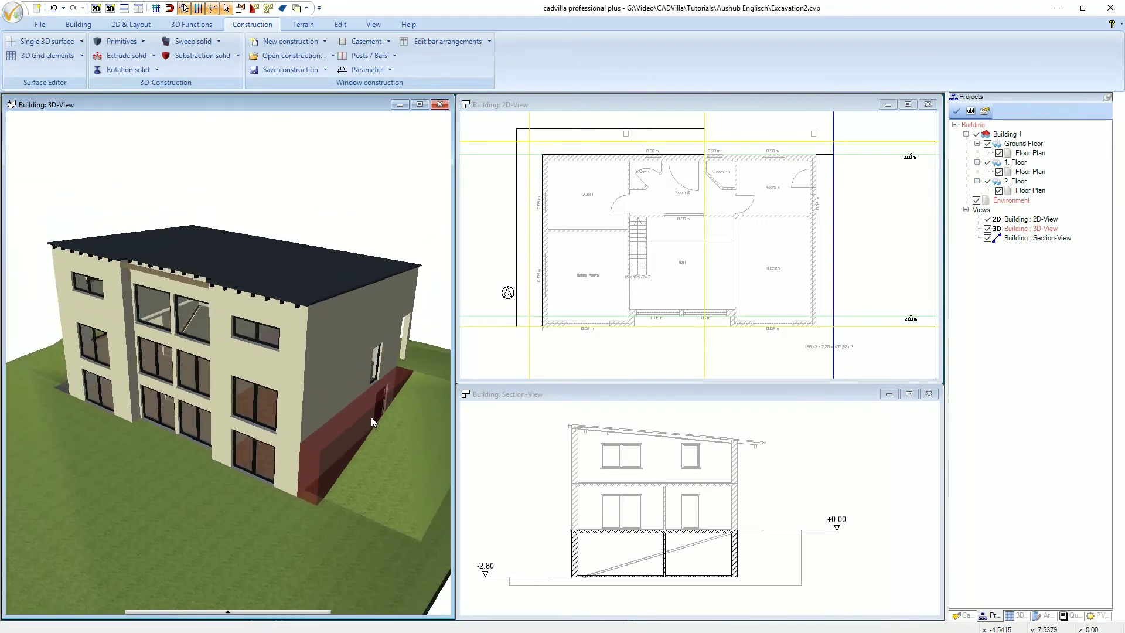
scroll(370, 417, "down", 4)
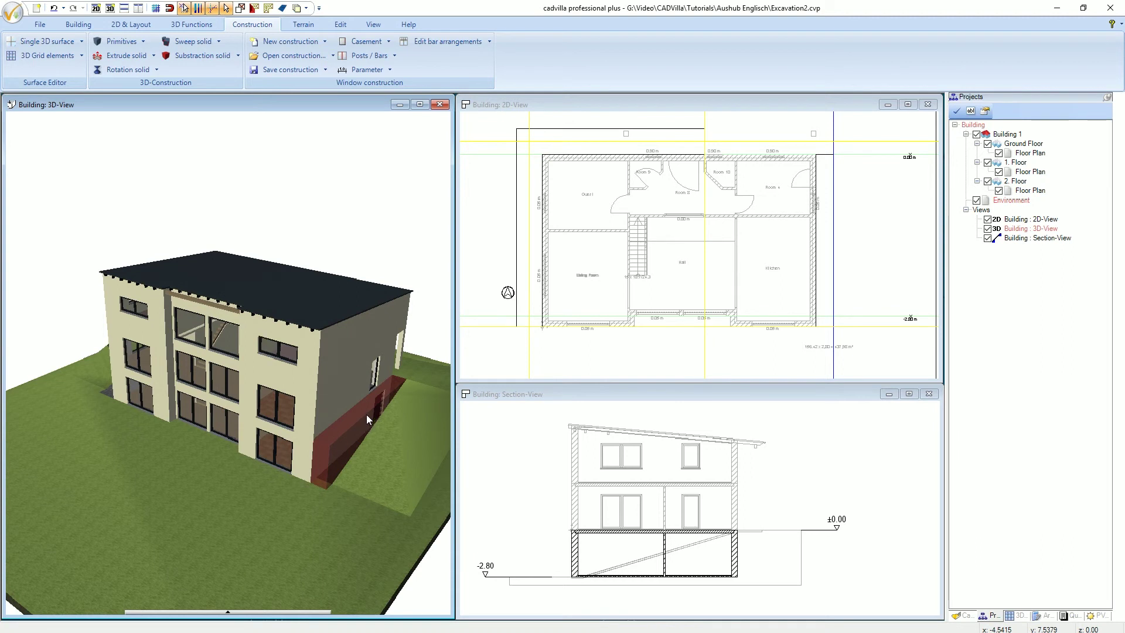
Review the substraction solid in the Excavation analysis, comparing its preview with the terrain solid disabled and enabled, and close the dialog
left_click(303, 24)
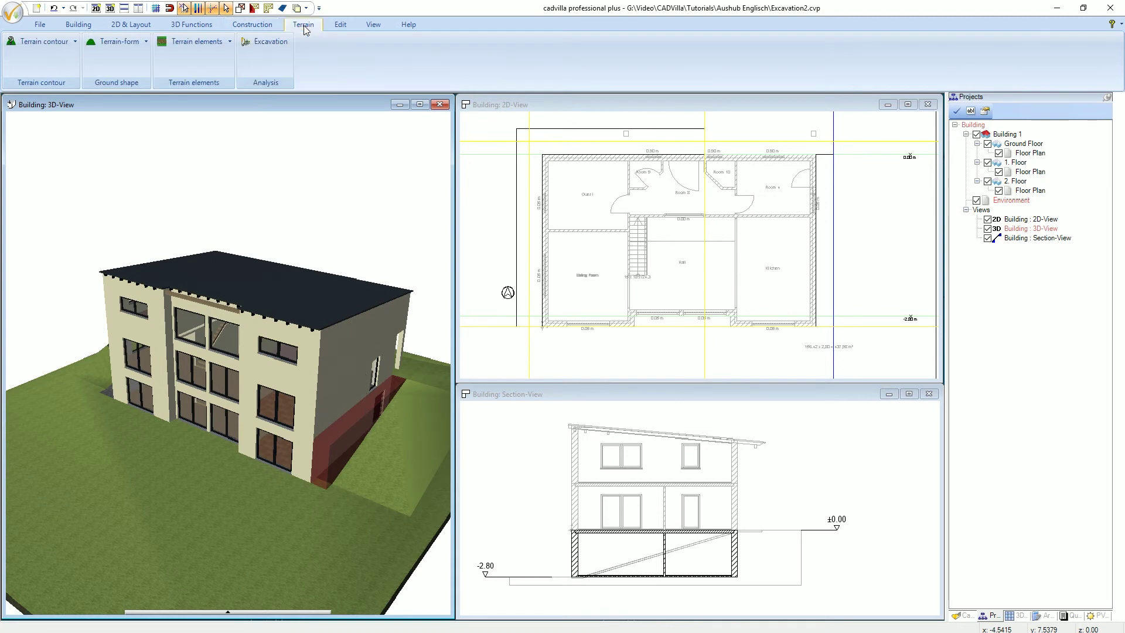
left_click(269, 40)
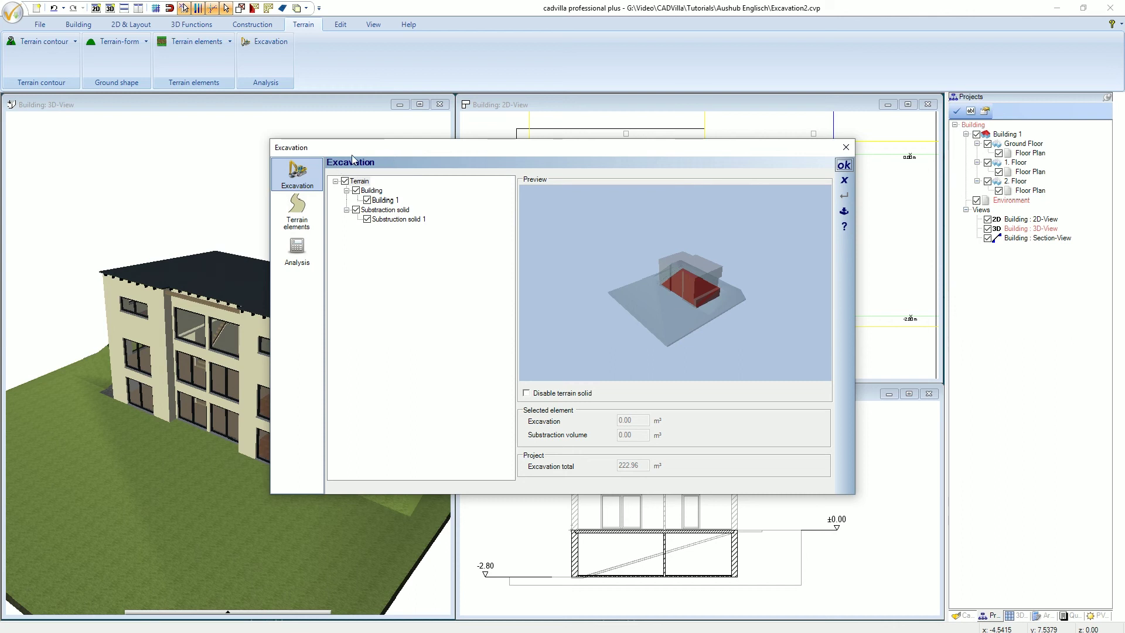
left_click(387, 211)
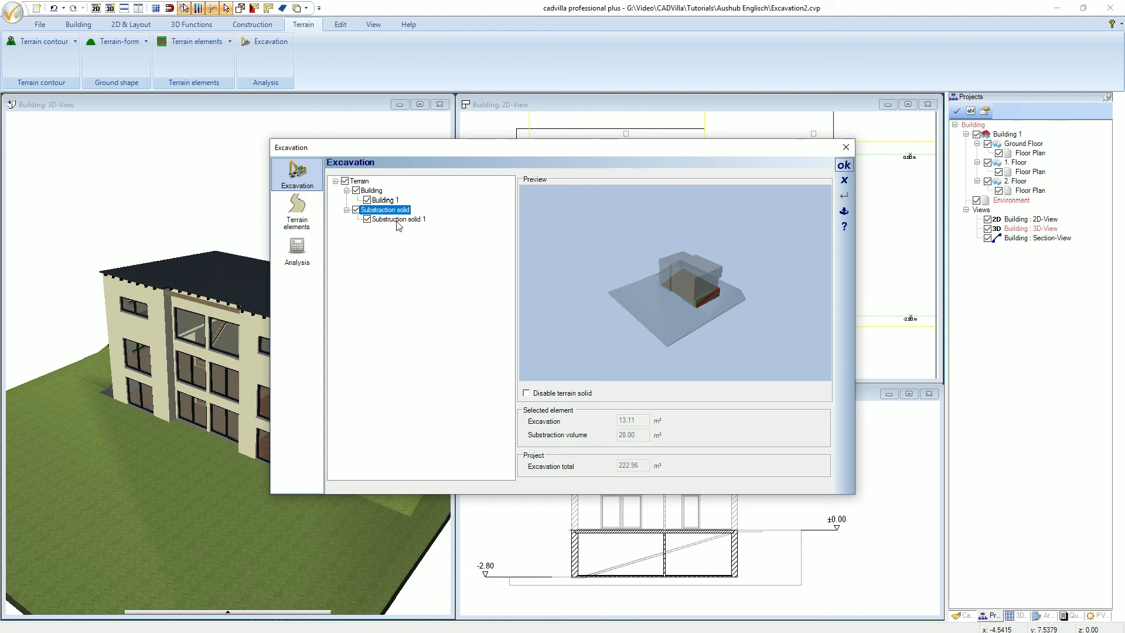
left_click_drag(692, 314, 747, 323)
scroll(676, 307, "up", 5)
left_click(526, 394)
left_click(528, 396)
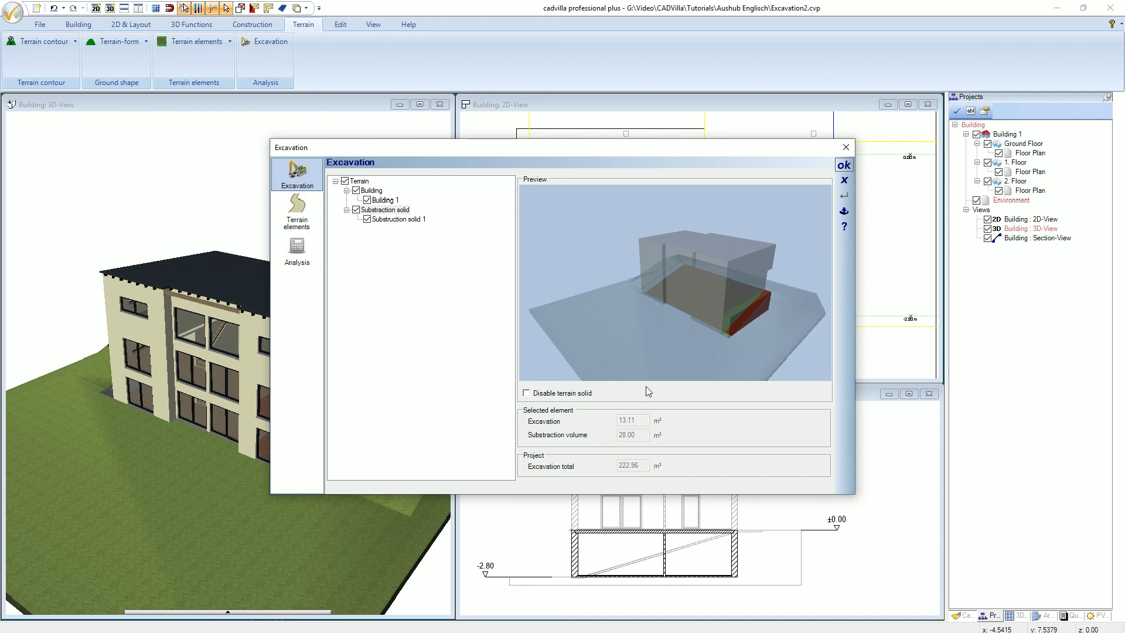
left_click(844, 166)
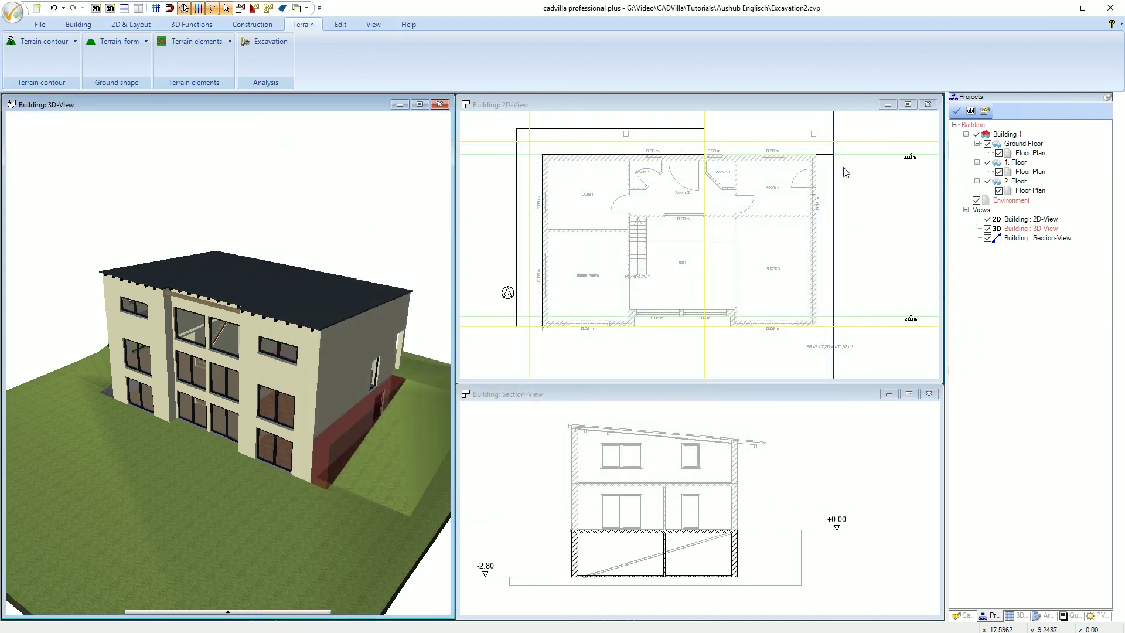